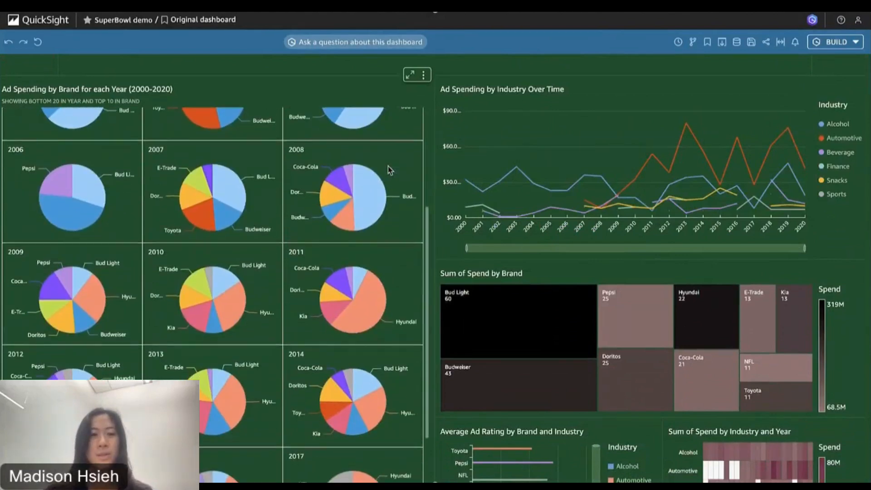
- Review the Super Bowl dashboard's ad spending charts by brand, industry and year, along with the average ad rating chart
scroll(388, 170, "down", 5)
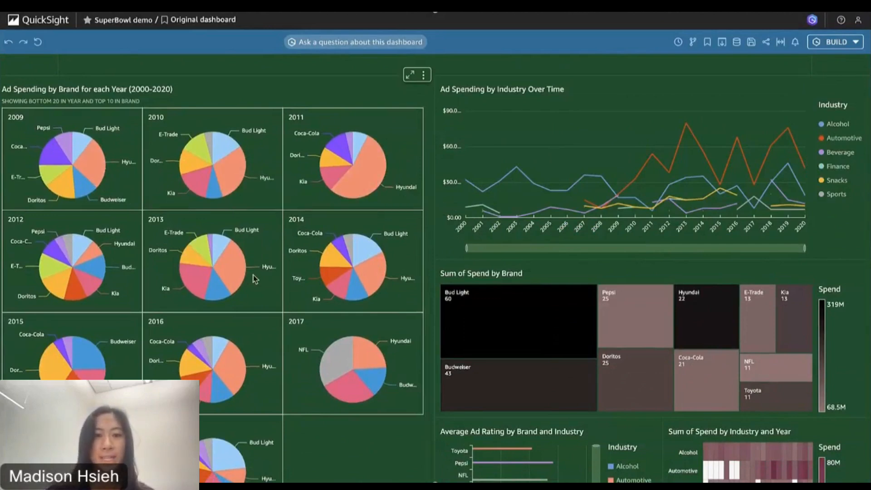
scroll(426, 421, "down", 3)
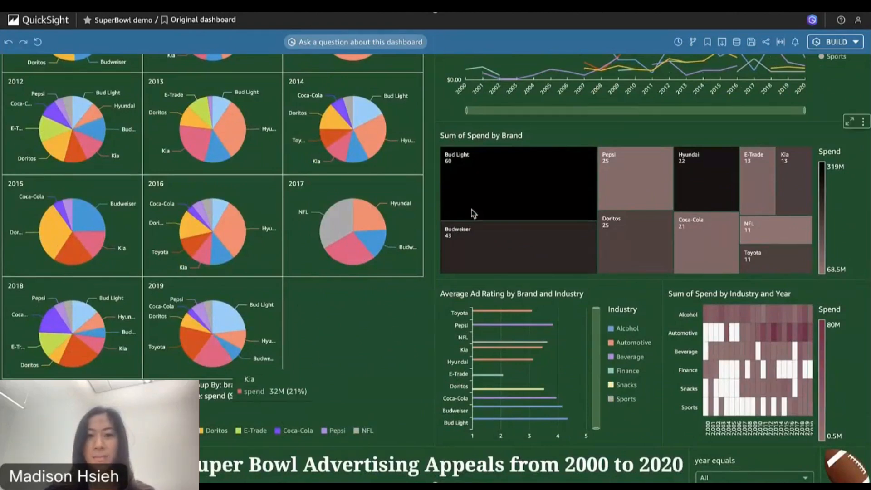
mouse_move(486, 255)
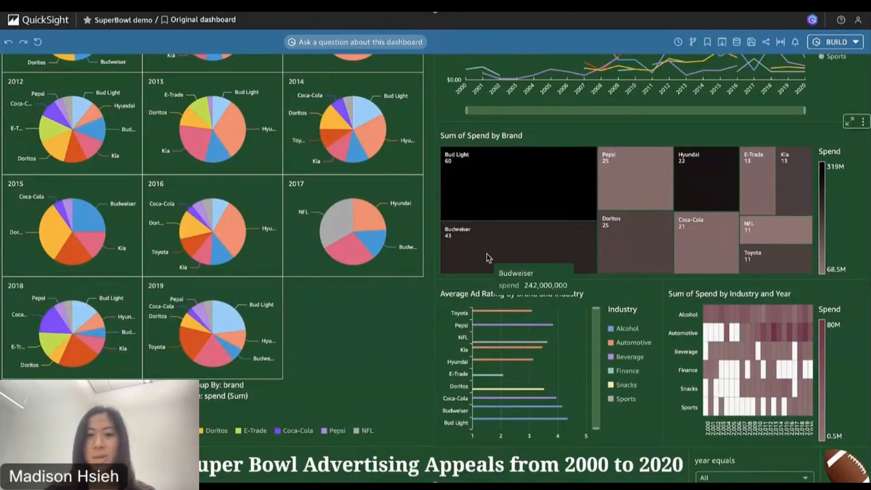
scroll(431, 350, "down", 3)
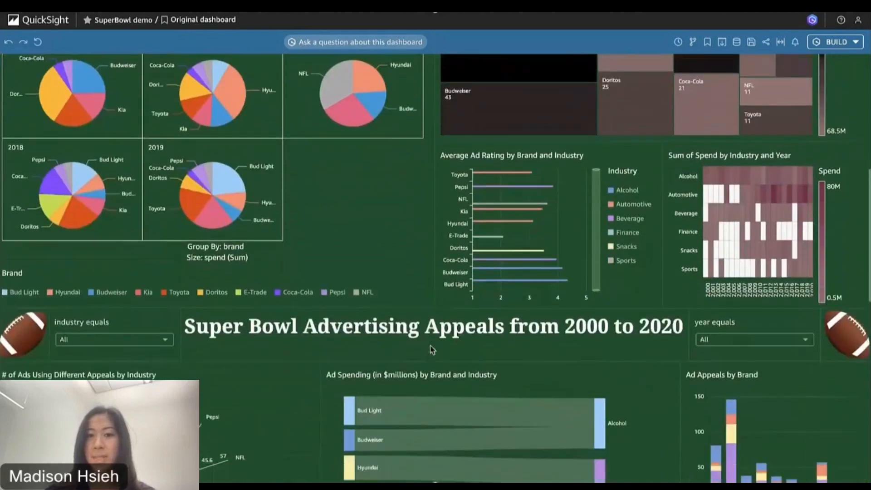
scroll(431, 349, "down", 1)
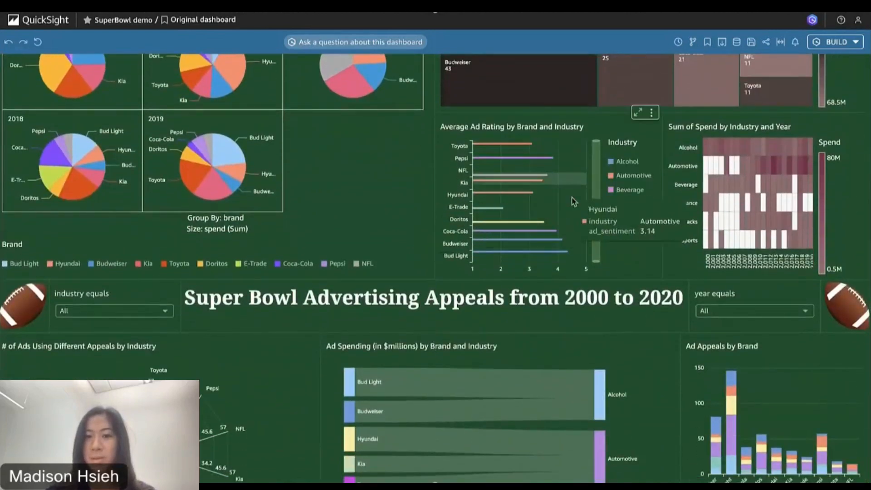
mouse_move(559, 183)
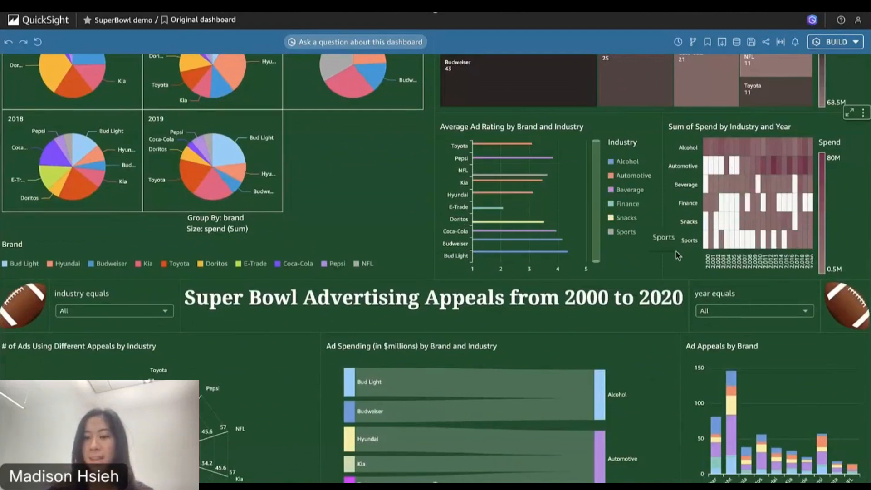
scroll(558, 295, "down", 3)
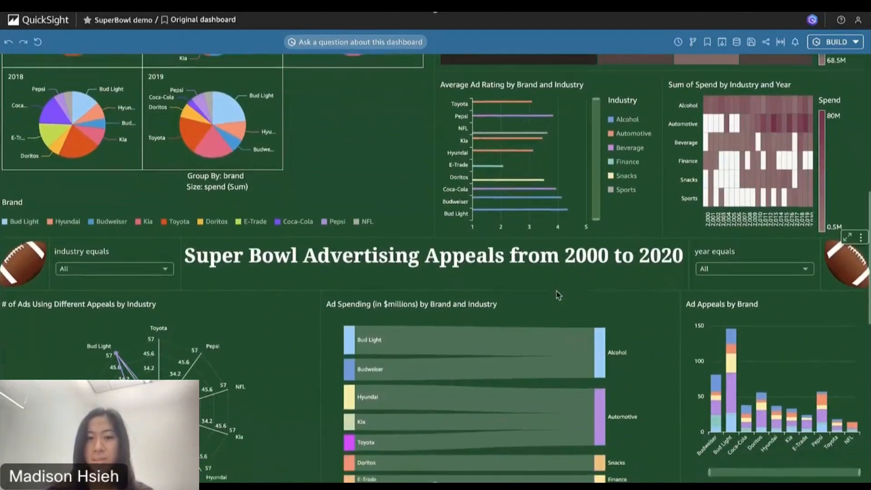
- Examine the ad appeals section's radar, Sankey, bar, scatter and over-time charts, finishing back at the start of the dashboard
scroll(558, 295, "down", 2)
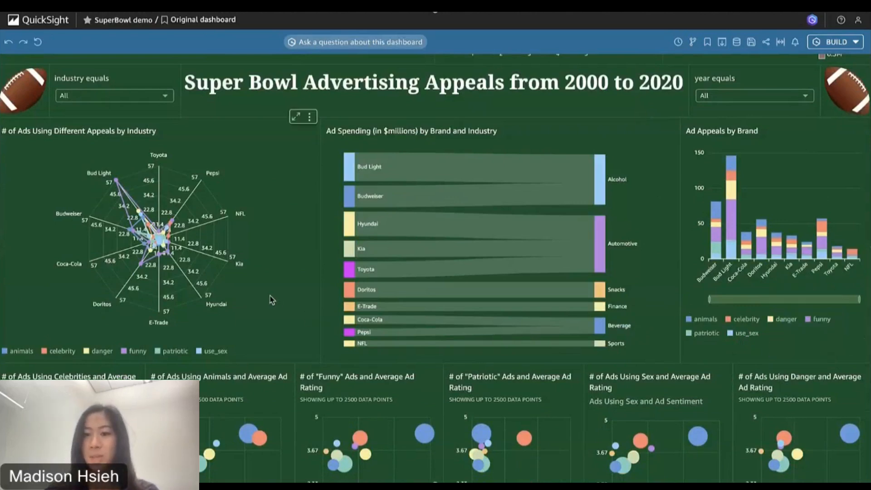
scroll(270, 296, "down", 2)
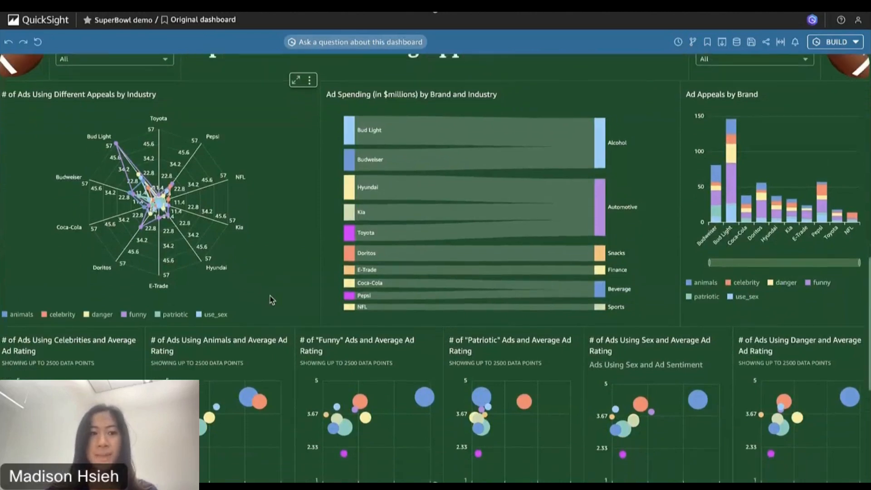
scroll(271, 296, "down", 5)
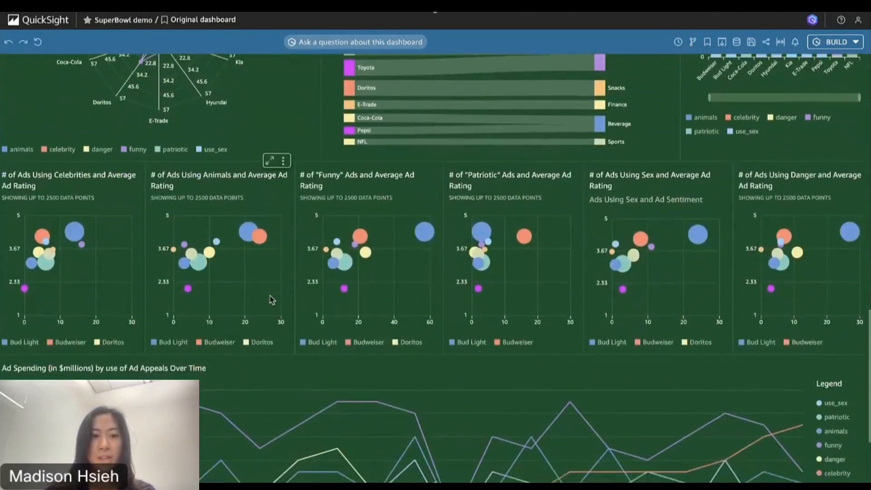
scroll(270, 296, "down", 3)
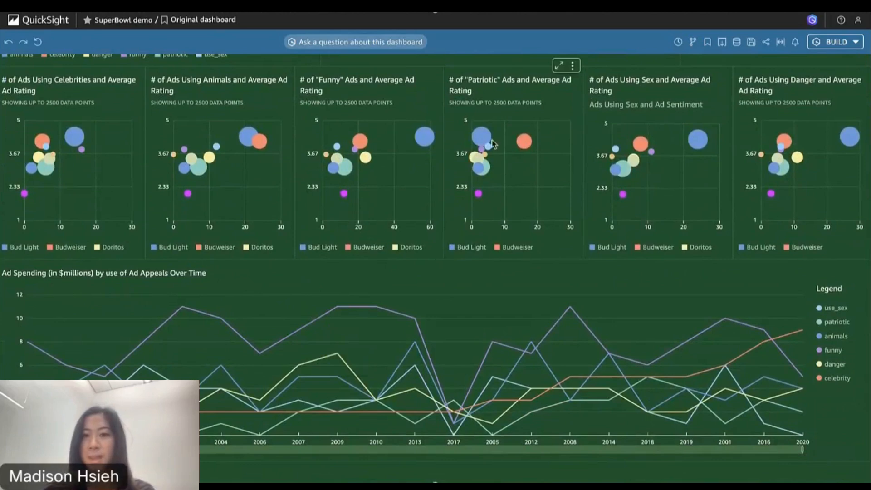
mouse_move(529, 148)
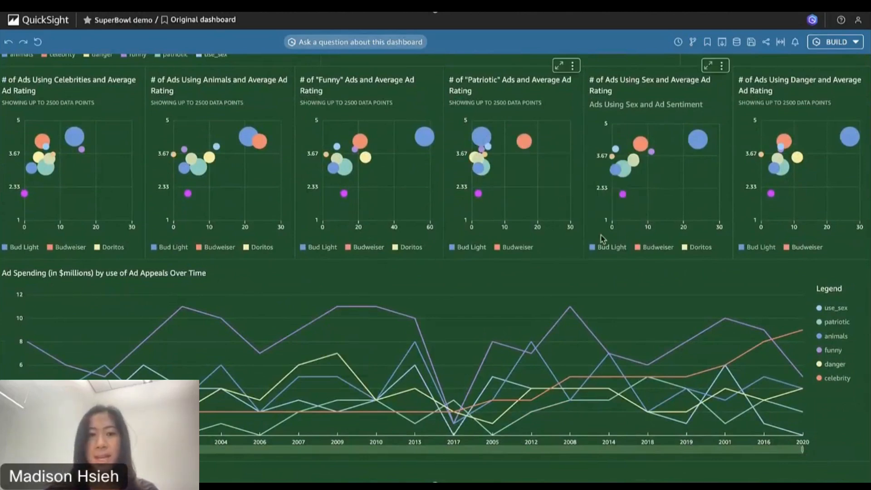
scroll(629, 246, "down", 2)
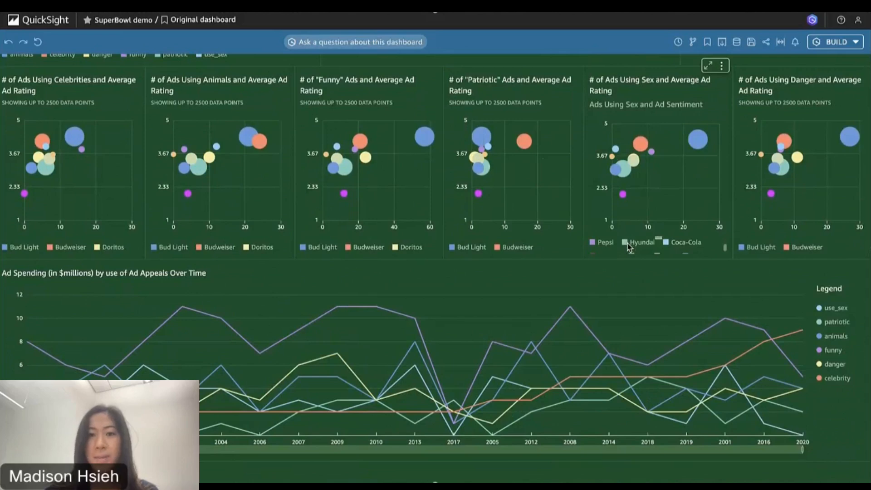
scroll(625, 290, "down", 1)
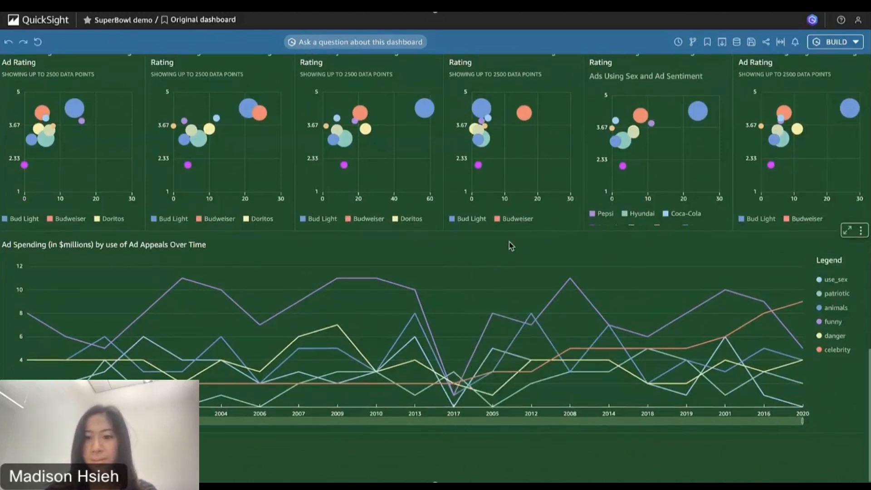
scroll(510, 246, "up", 1)
scroll(510, 246, "up", 5)
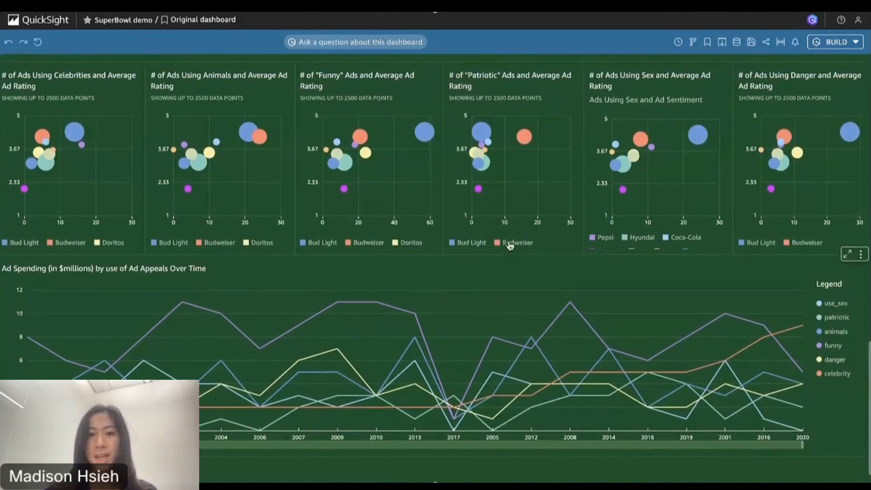
scroll(510, 245, "up", 15)
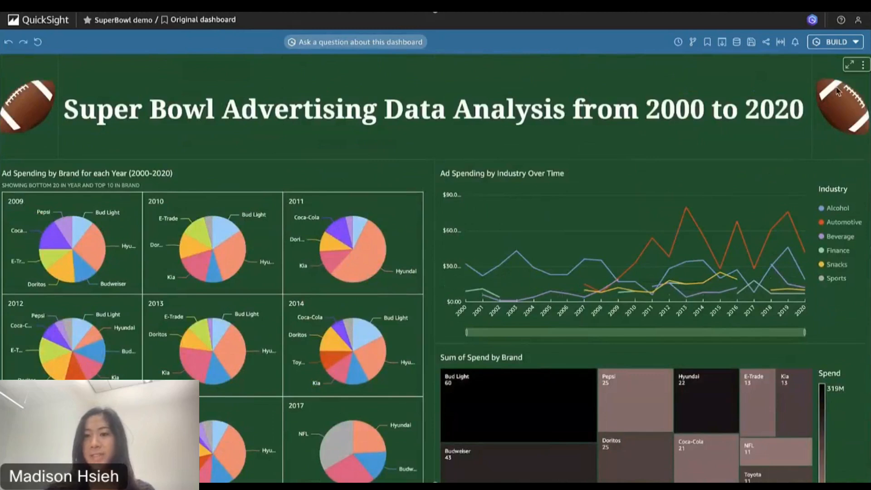
- Create a scenario asking "what ad appeals and spending should the finance industry run in future super bowl ads for higher ad sentiment?"
left_click(837, 42)
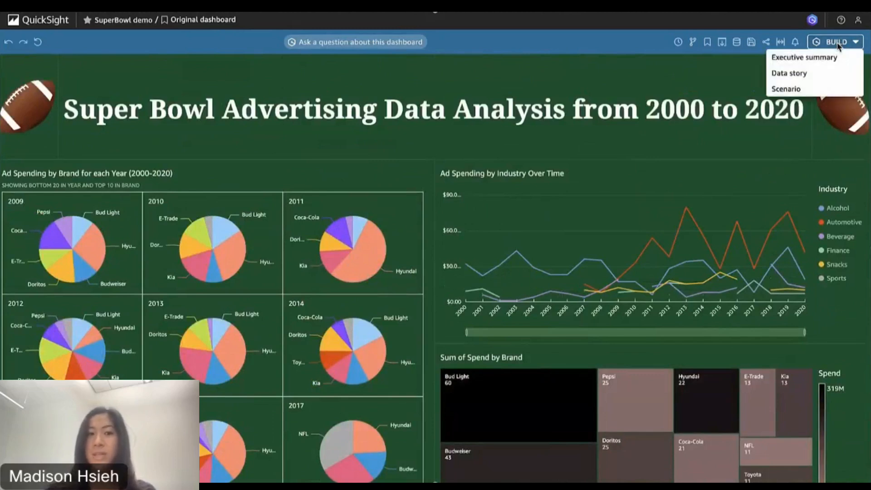
left_click(820, 90)
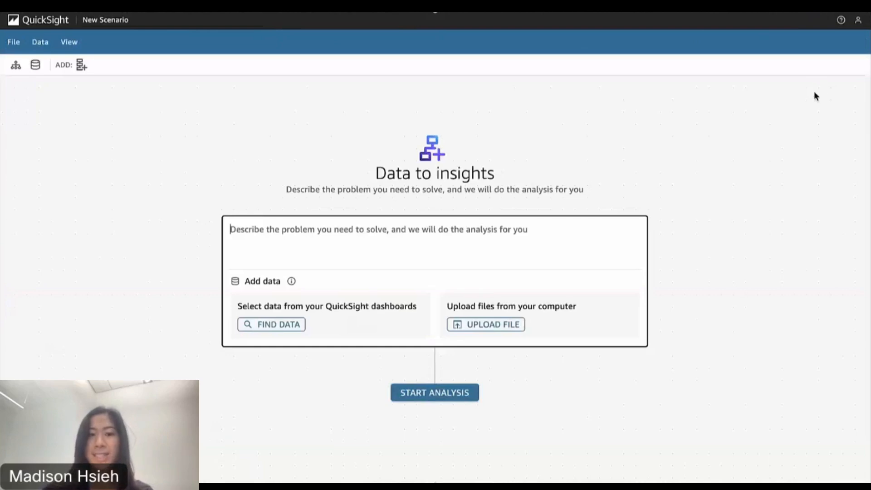
type("what")
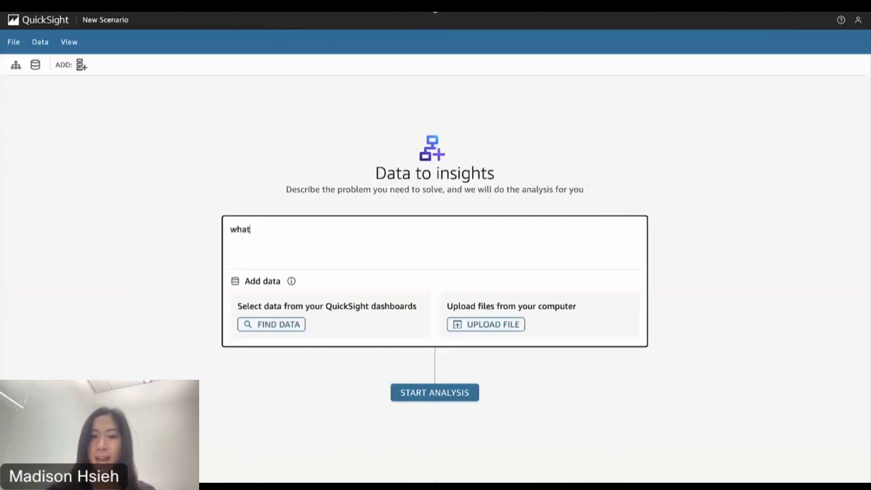
type(" ad appeals a")
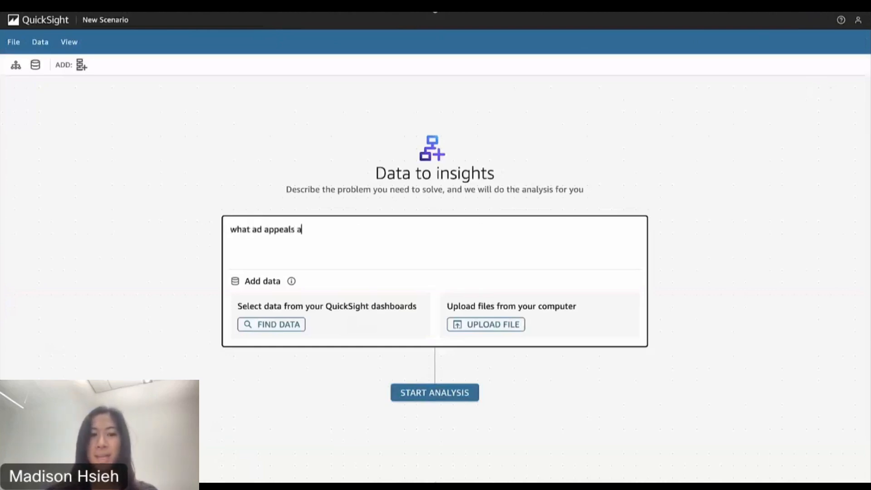
type("nd spedn")
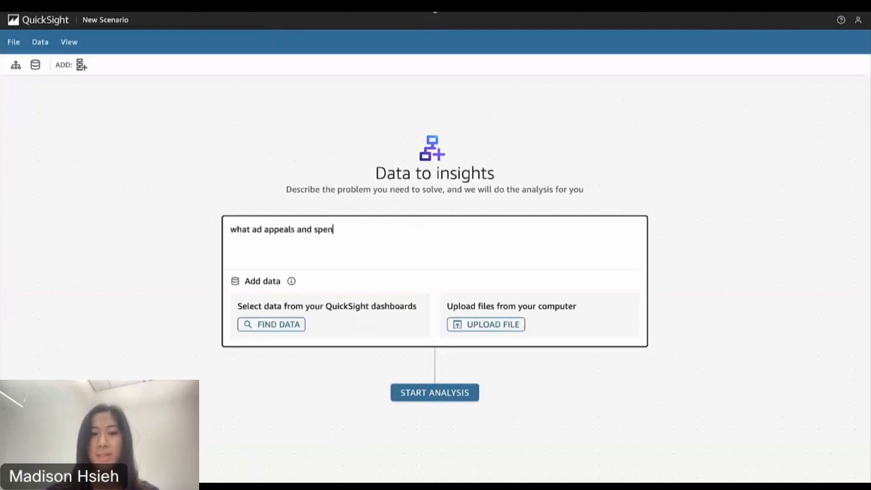
type("ding should th")
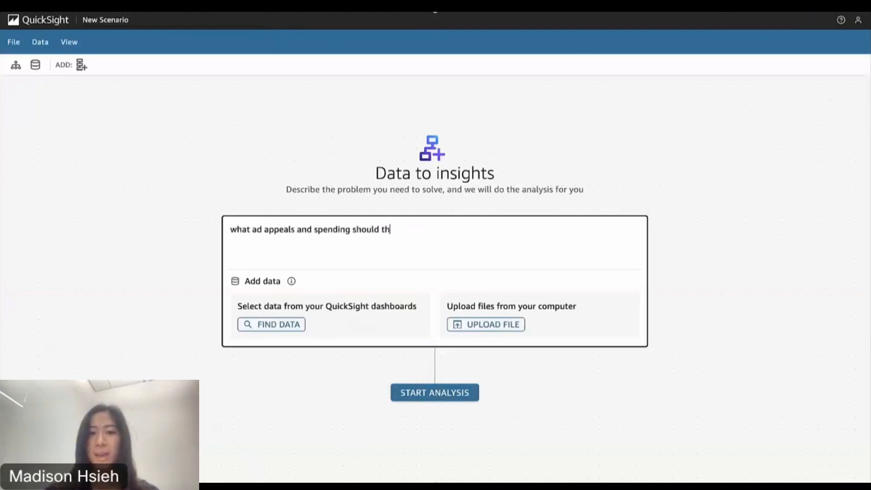
type("e finance")
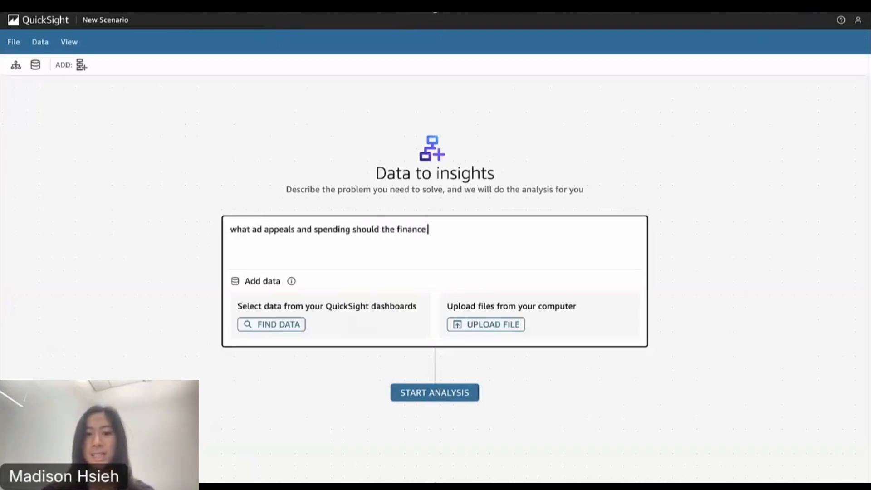
type(" indu")
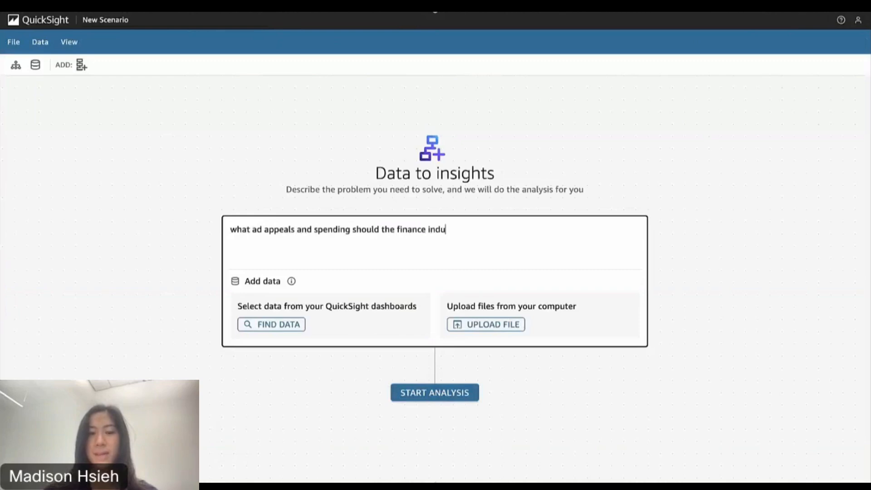
type("stry")
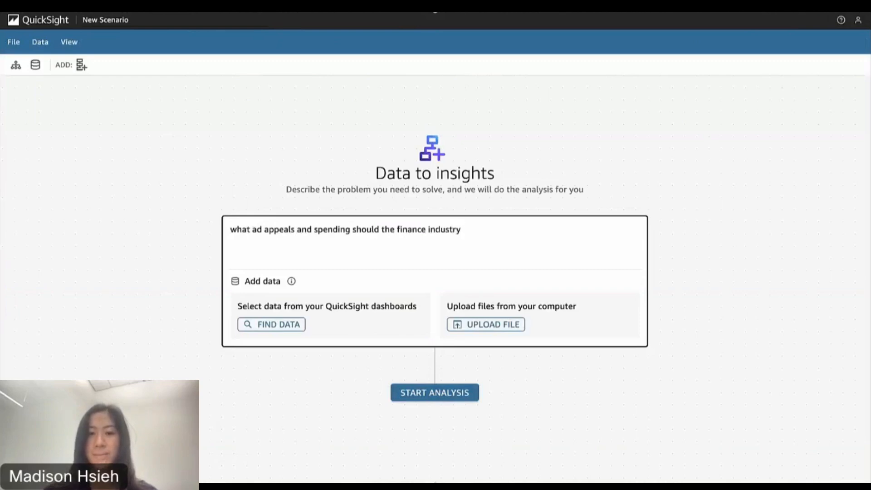
type(" run in future")
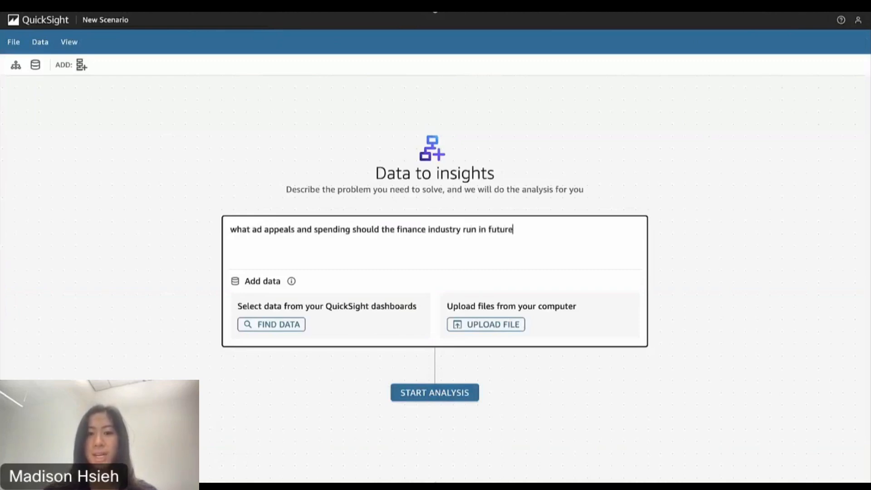
type(" super bowl ad")
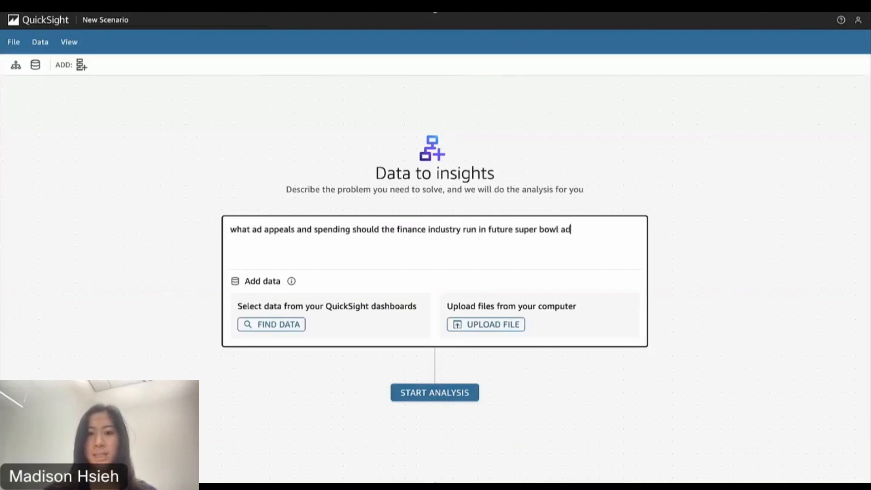
type("s for higher ad sentiment?")
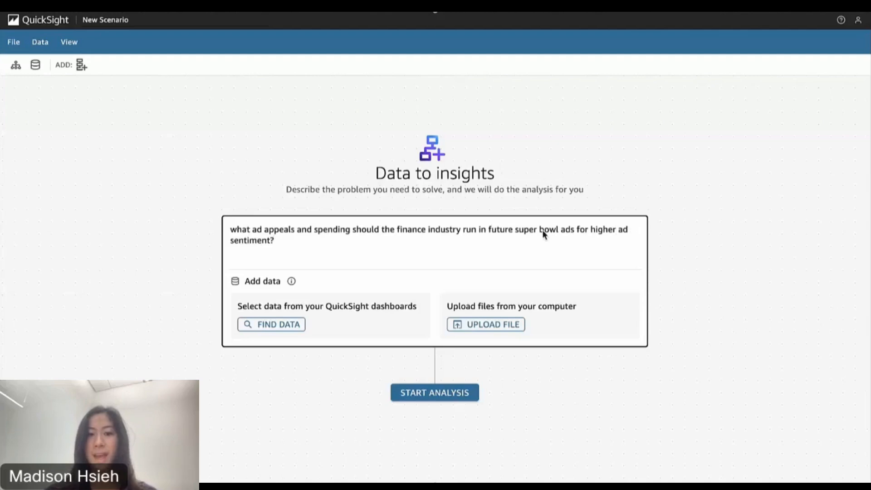
- Find data in the SuperBowl demo dashboard for the scenario and select the Ad Spending by Industry Over Time visual
left_click(271, 325)
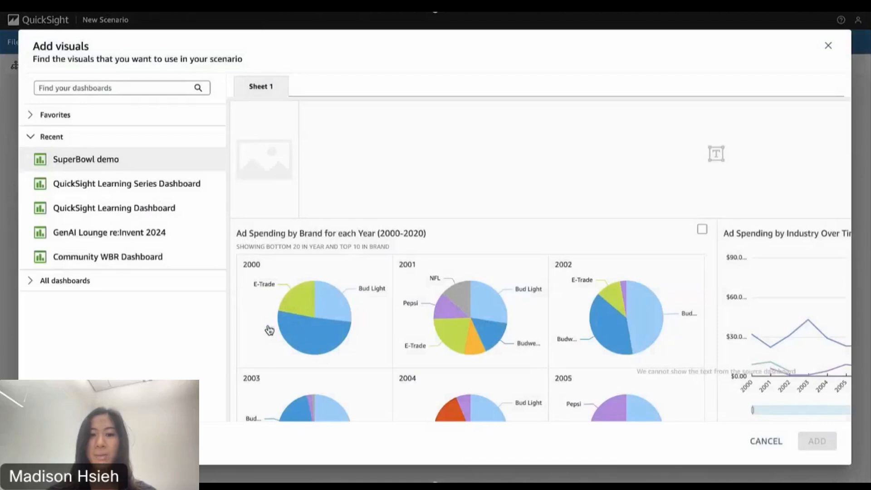
scroll(614, 186, "down", 2)
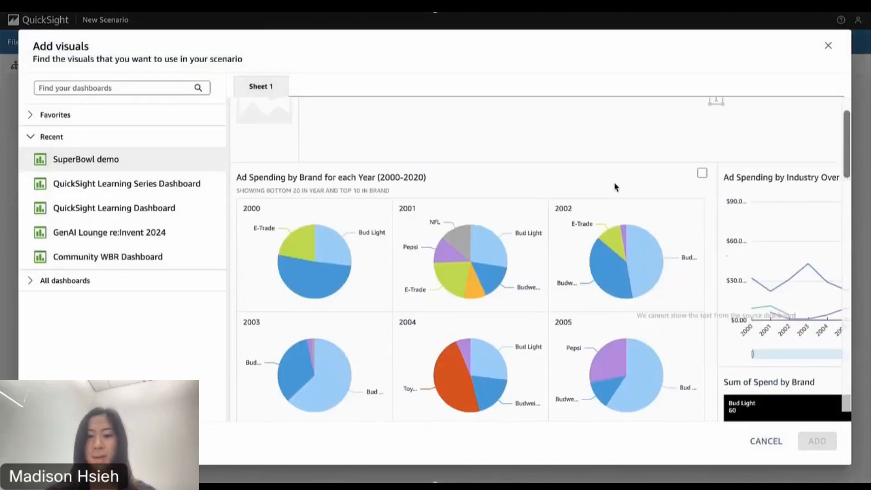
scroll(615, 187, "right", 3)
scroll(616, 186, "right", 4)
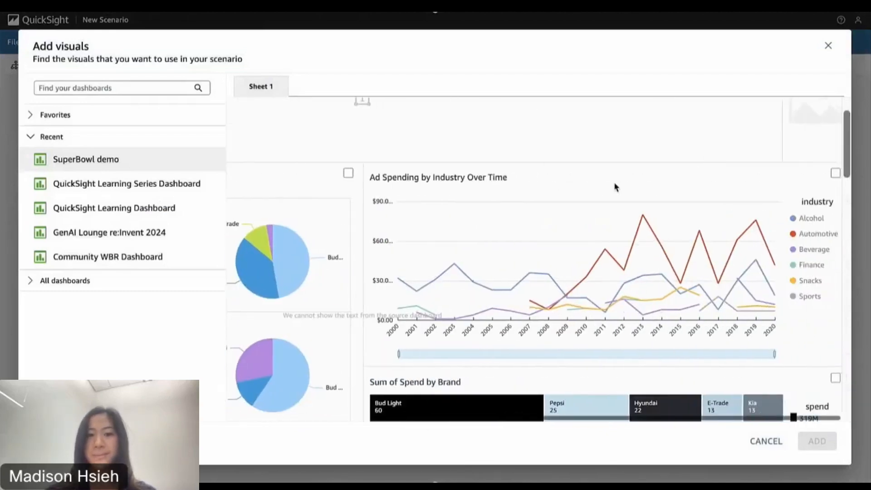
left_click(835, 173)
- Select the Average Ad Rating by Brand and Industry visual for the scenario
scroll(370, 195, "left", 5)
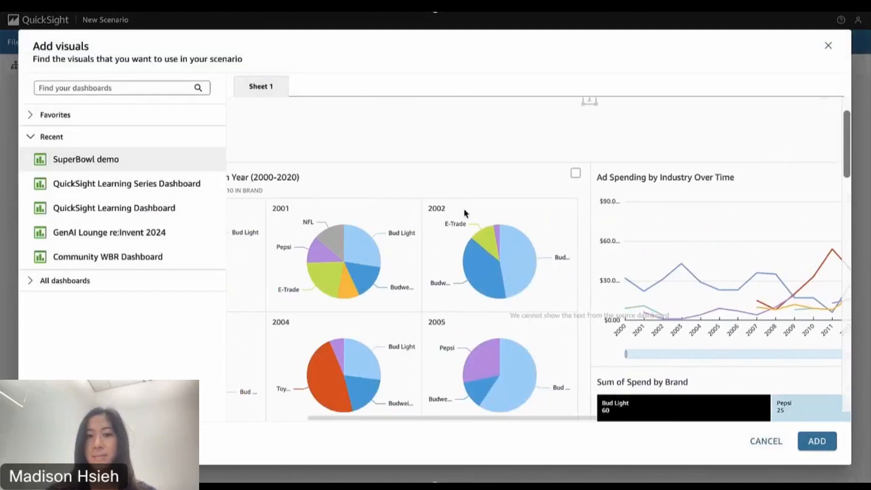
scroll(463, 210, "left", 3)
scroll(462, 296, "down", 3)
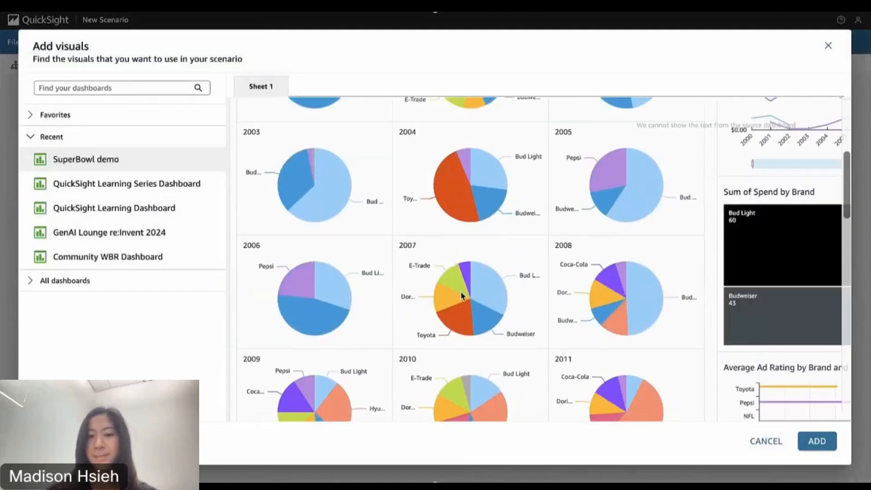
scroll(462, 295, "right", 5)
scroll(462, 295, "up", 3)
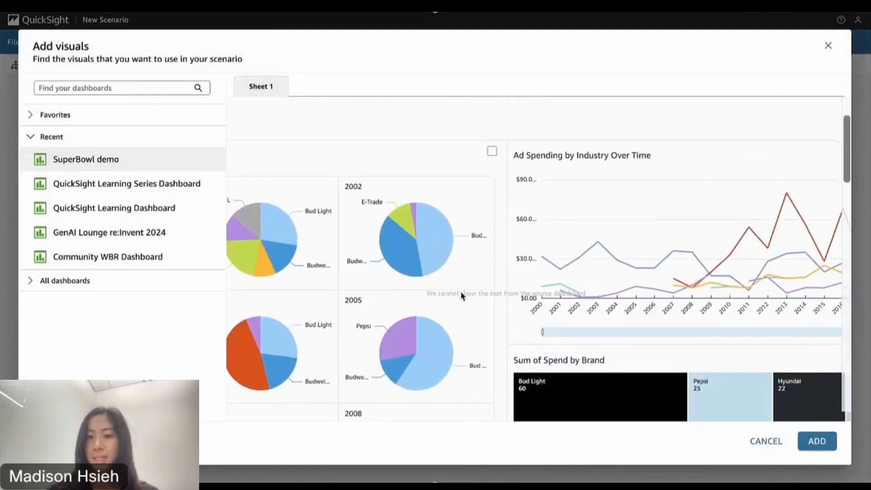
scroll(461, 295, "down", 5)
scroll(462, 295, "right", 4)
scroll(462, 295, "down", 4)
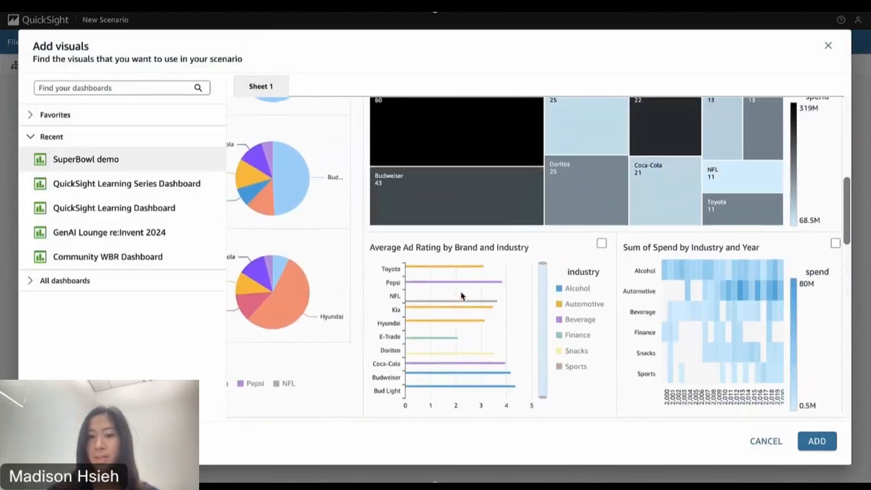
left_click(602, 167)
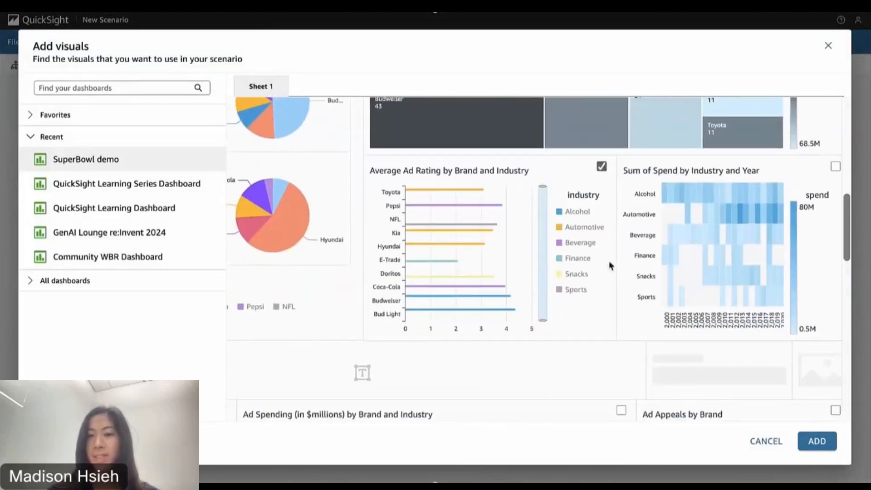
- Select the # of Ads Using Different Appeals by Industry and Ad Appeals by Brand visuals
scroll(605, 318, "down", 1)
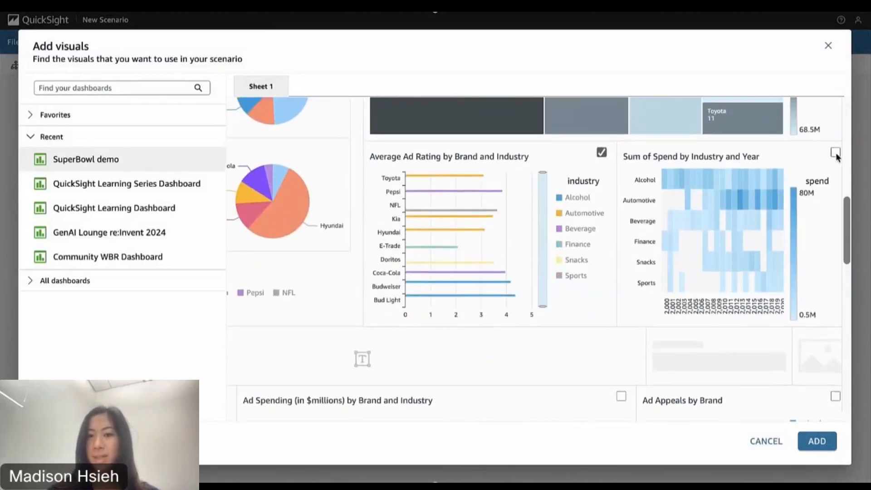
scroll(597, 259, "left", 3)
scroll(597, 259, "left", 5)
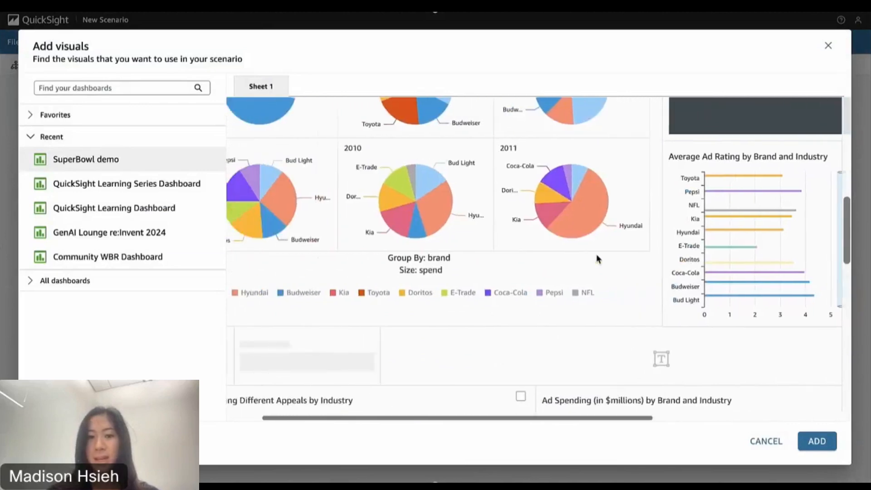
scroll(597, 259, "down", 5)
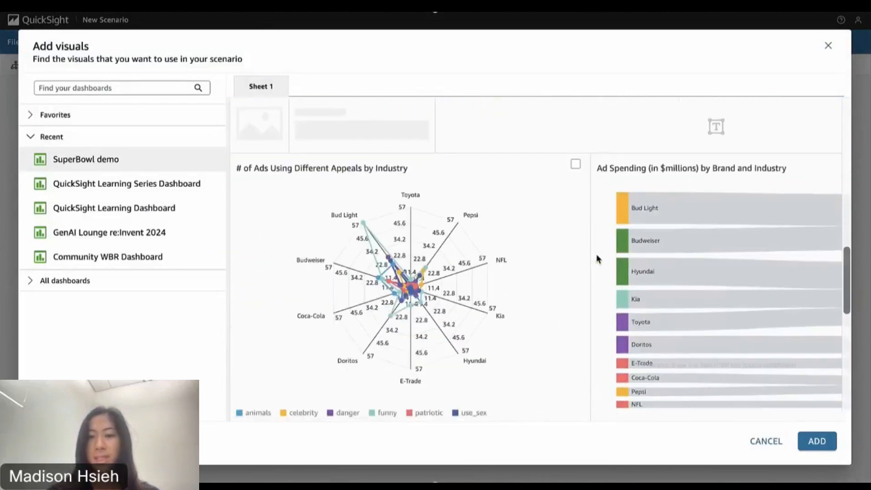
left_click(575, 164)
scroll(697, 195, "right", 4)
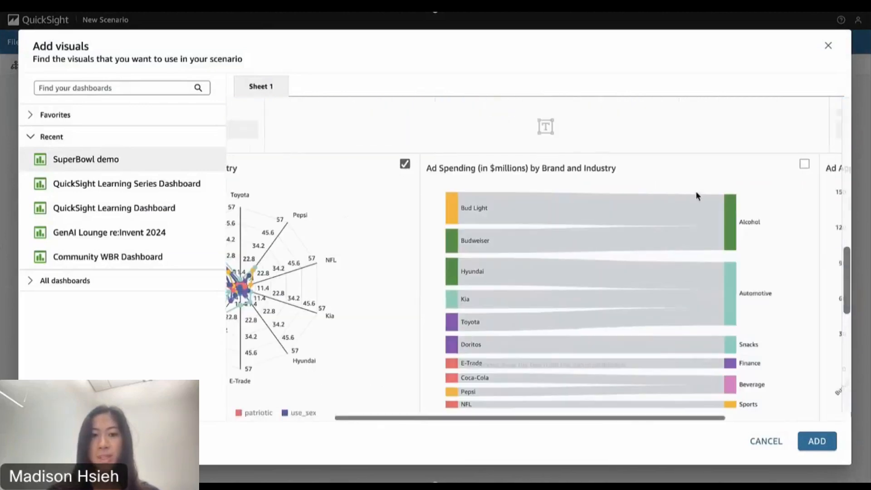
scroll(696, 195, "right", 5)
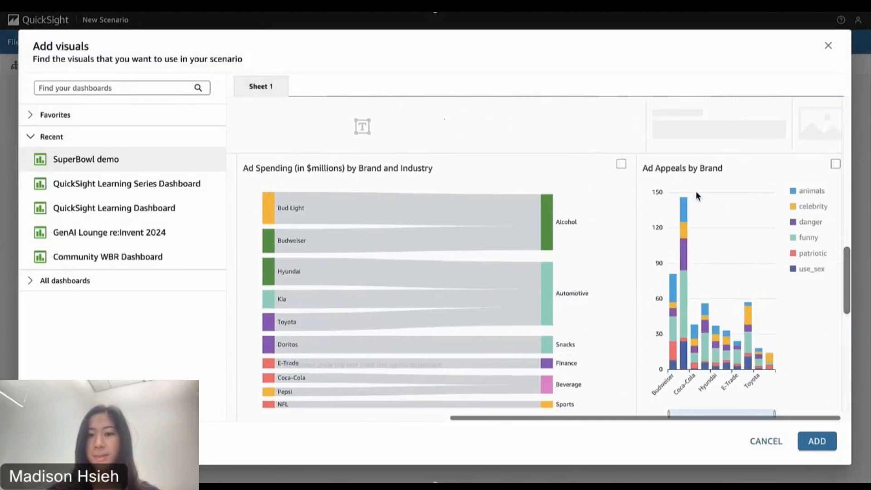
left_click(835, 164)
- Select the six ad-count versus average-rating scatter visuals for danger, sex, patriotic, funny, animals and celebrities
scroll(608, 288, "down", 1)
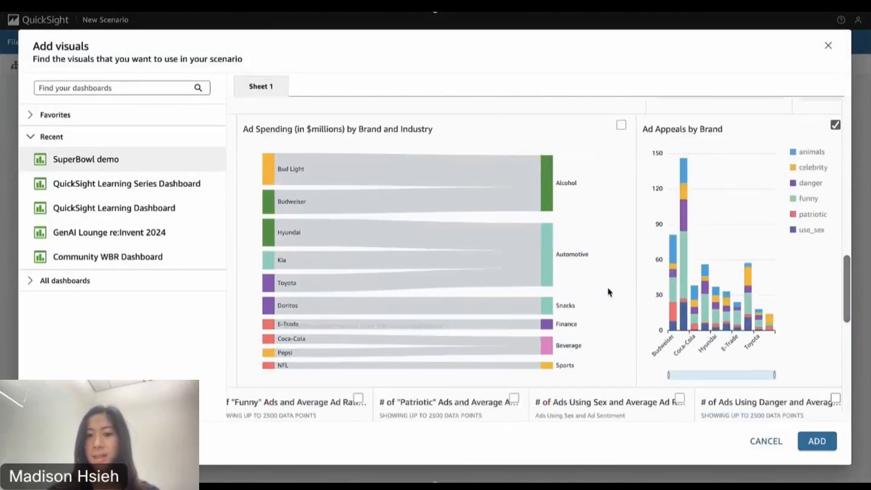
scroll(608, 293, "down", 5)
left_click(835, 187)
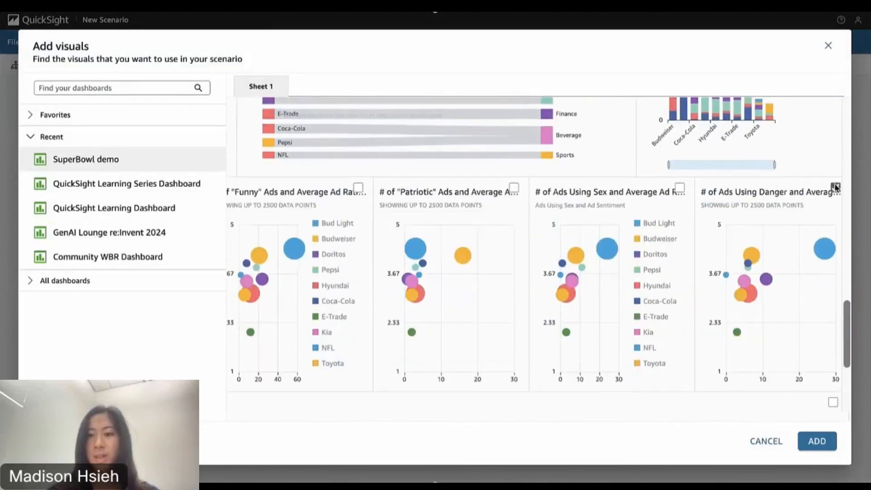
left_click(679, 187)
left_click(514, 188)
scroll(510, 190, "left", 3)
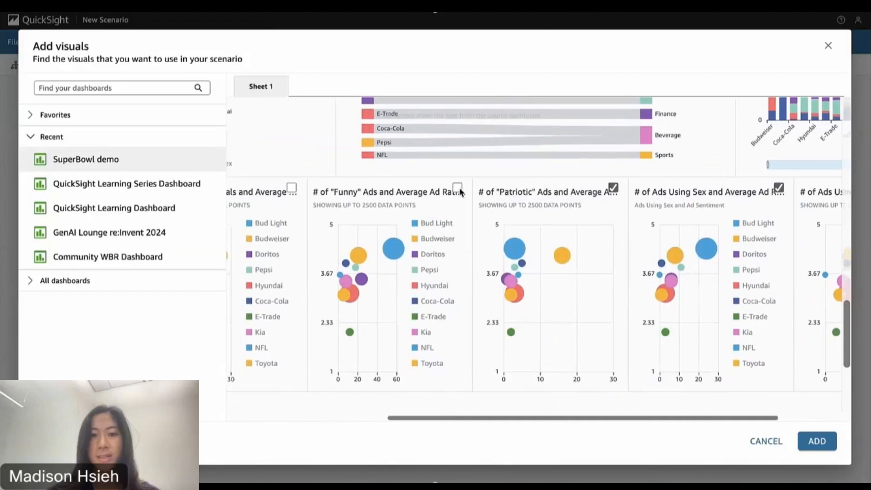
left_click(458, 188)
scroll(458, 227, "left", 4)
left_click(427, 188)
scroll(427, 226, "left", 3)
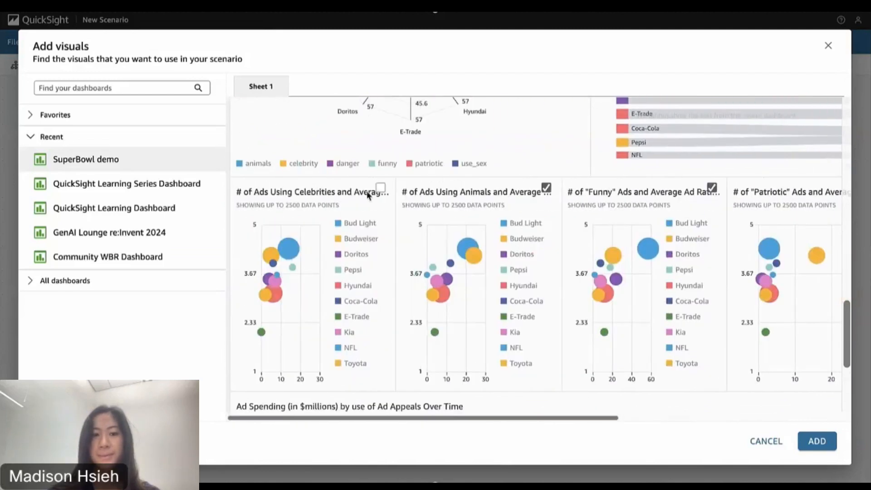
left_click(380, 188)
- Select the Ad Spending (in $millions) by use of Ad Appeals Over Time visual and add all selected visuals
scroll(504, 355, "down", 5)
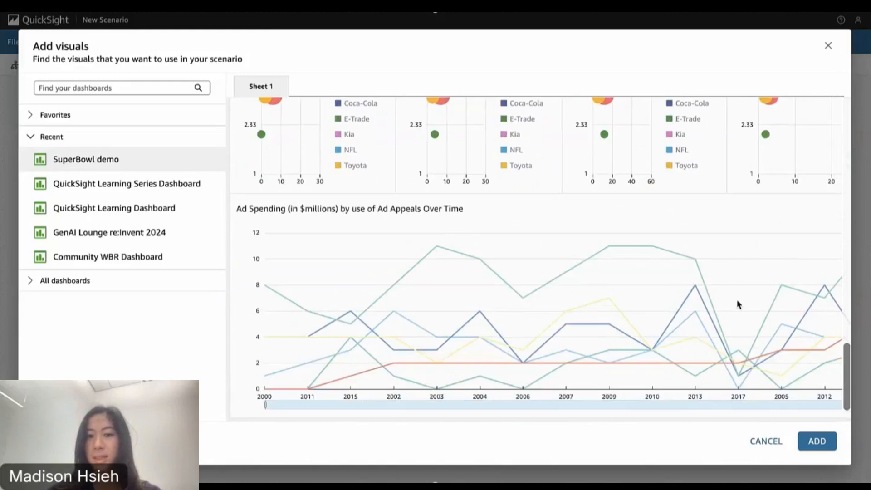
scroll(737, 299, "right", 8)
left_click(833, 205)
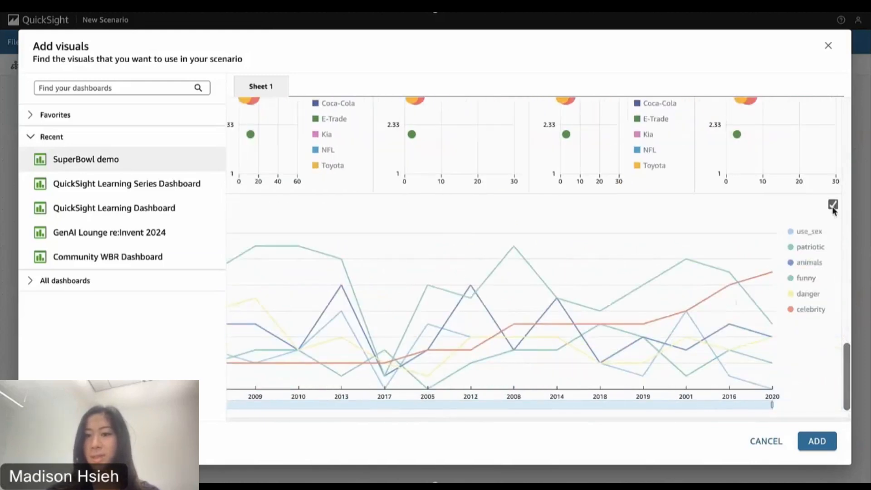
left_click(814, 444)
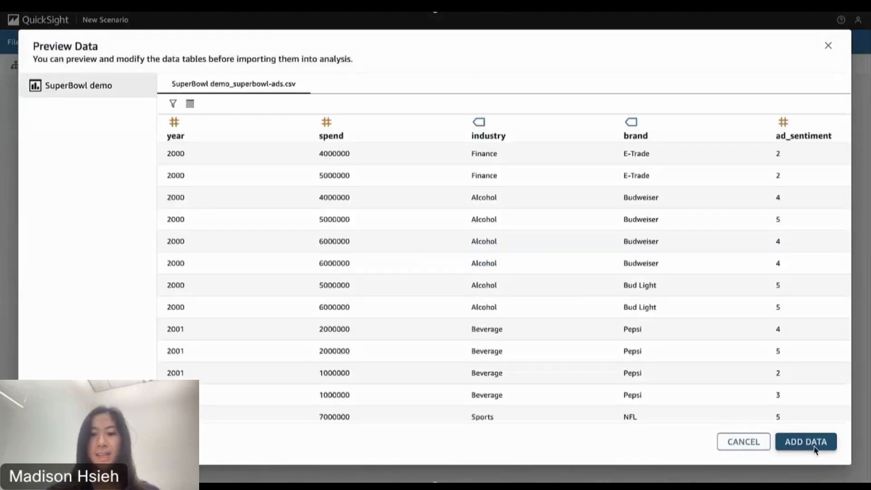
- Import the previewed superbowl-ads.csv data, close the data pane and start the scenario analysis
left_click(813, 444)
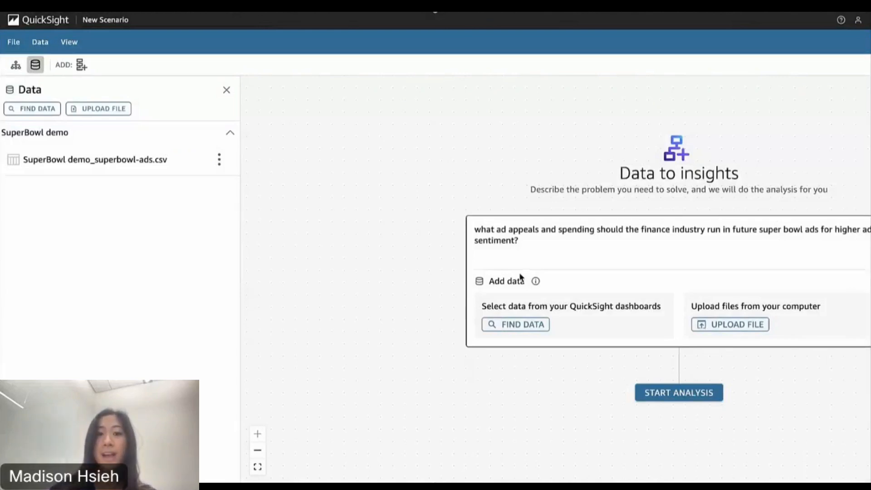
left_click(226, 90)
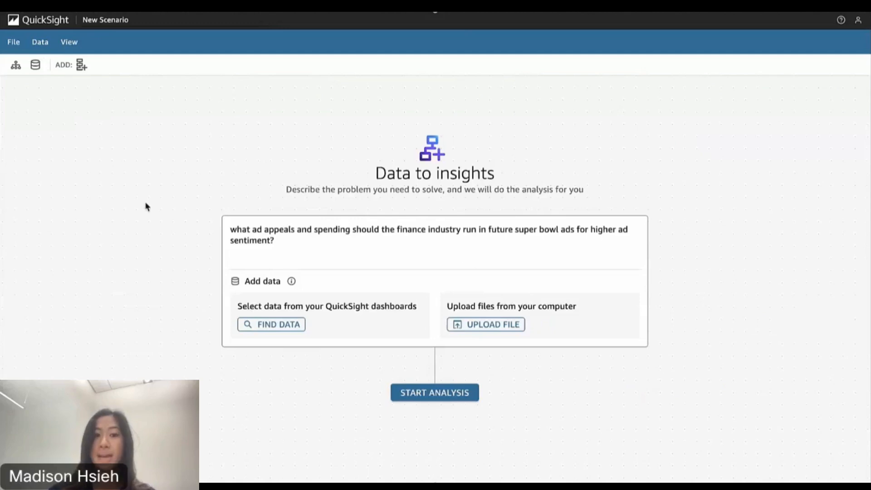
left_click(449, 393)
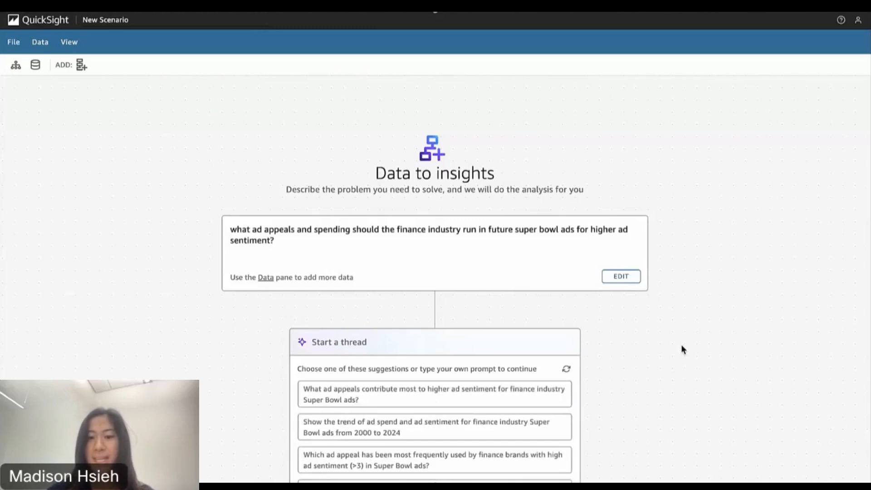
- Submit the suggested prompt "Which ad appeal has been most frequently used by finance brands with high ad sentiment (>3) in Super Bowl ads?"
scroll(682, 349, "down", 4)
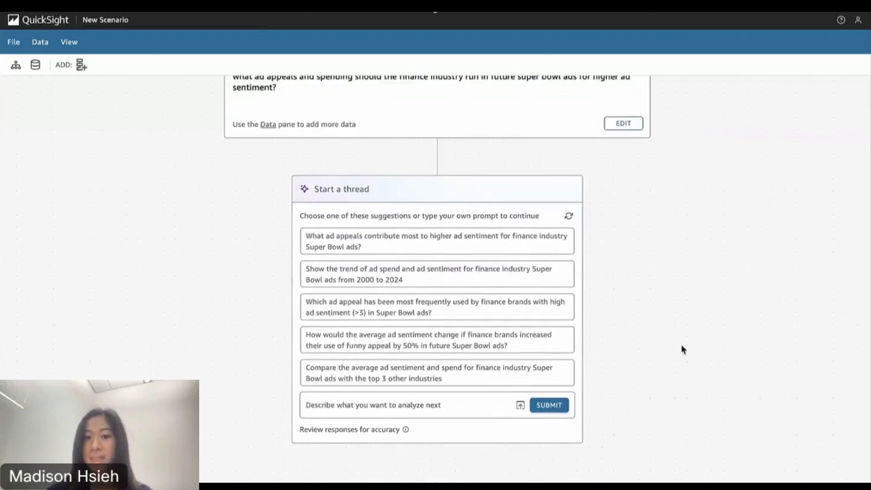
scroll(682, 346, "down", 1)
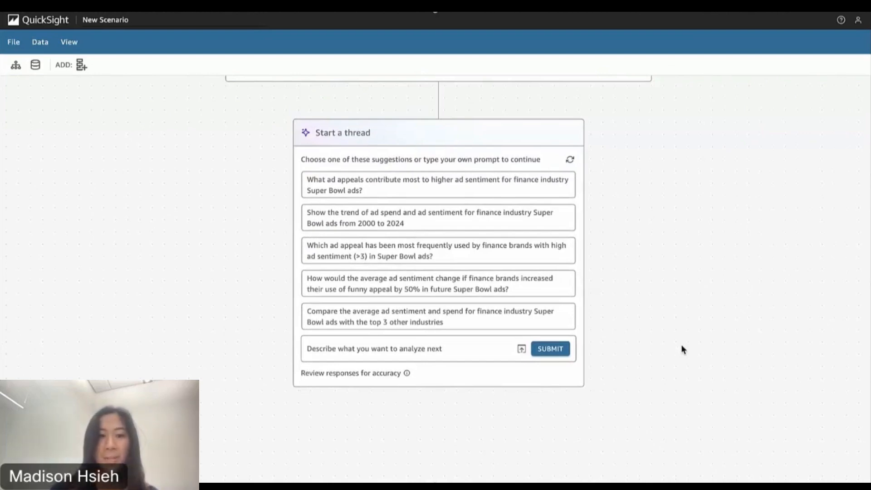
scroll(643, 402, "down", 1)
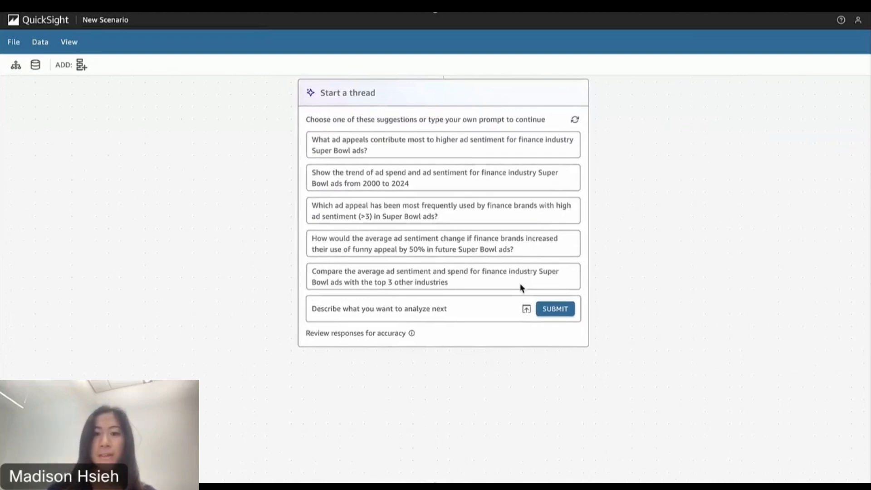
left_click(525, 206)
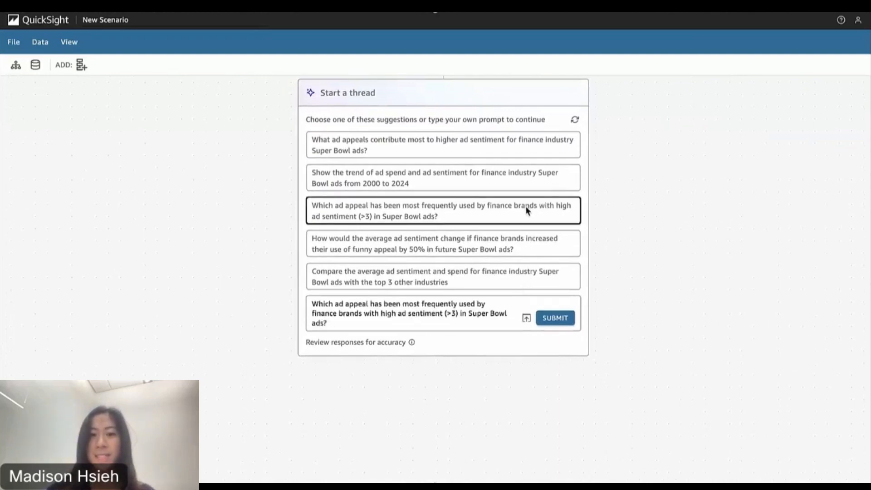
left_click(558, 320)
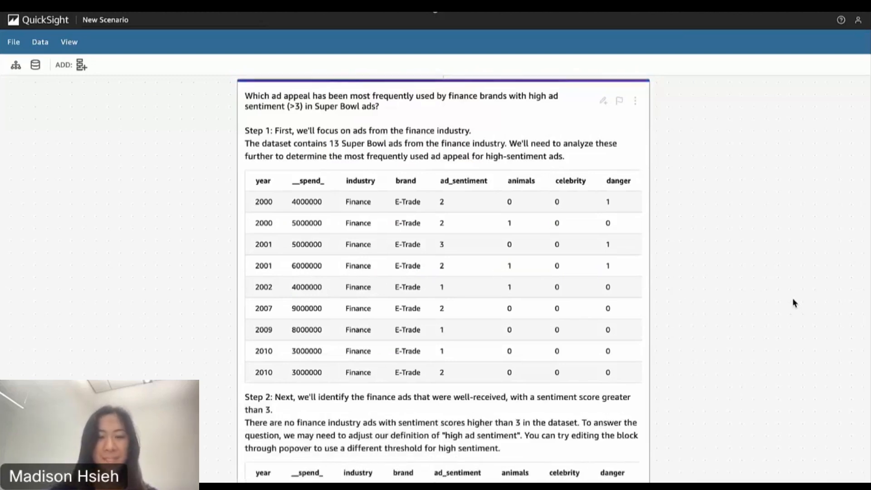
- Modify the finance-brands ad appeal block with the instruction "instead of using finance brands, use all brands to find ad sentiment > 3"
scroll(794, 303, "down", 4)
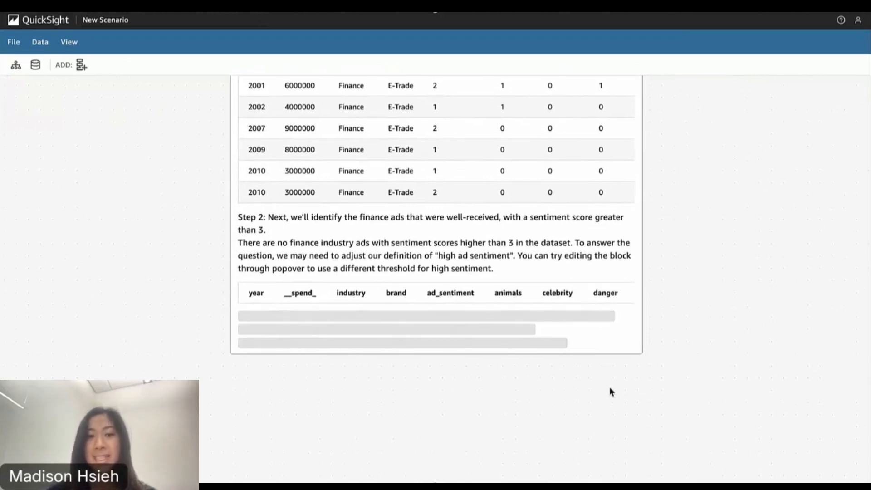
scroll(608, 391, "up", 3)
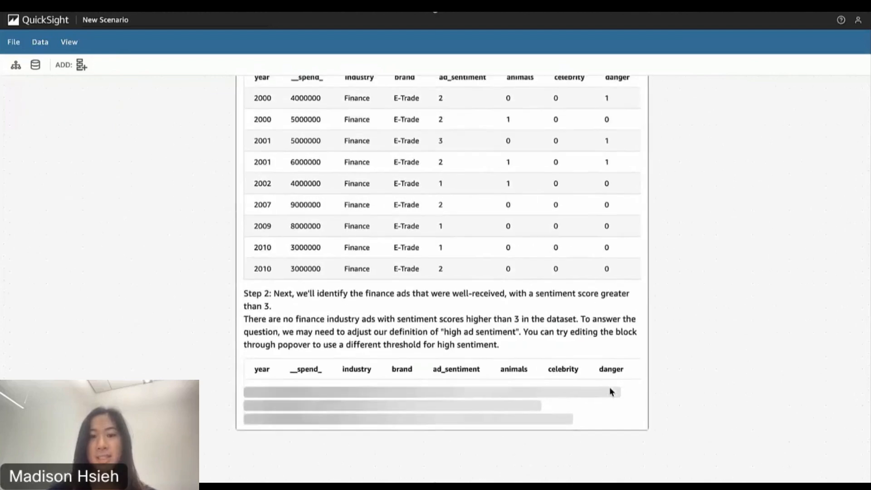
scroll(650, 327, "up", 4)
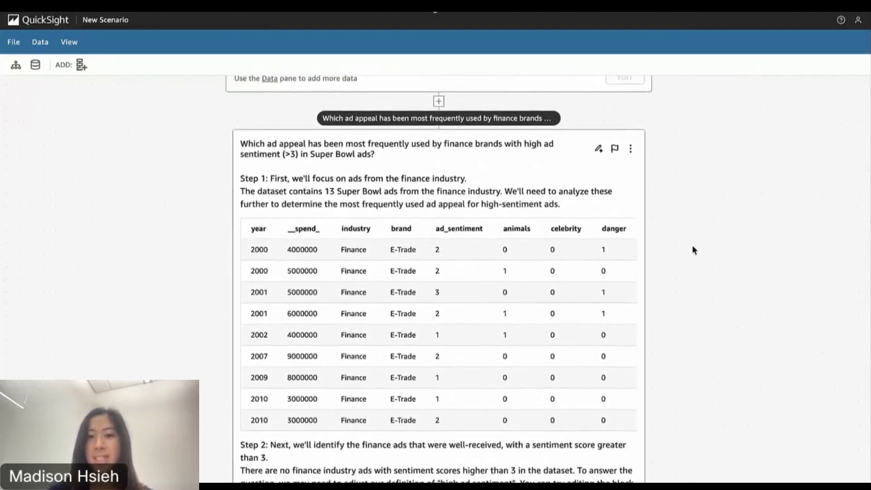
scroll(692, 250, "down", 3)
scroll(692, 249, "up", 3)
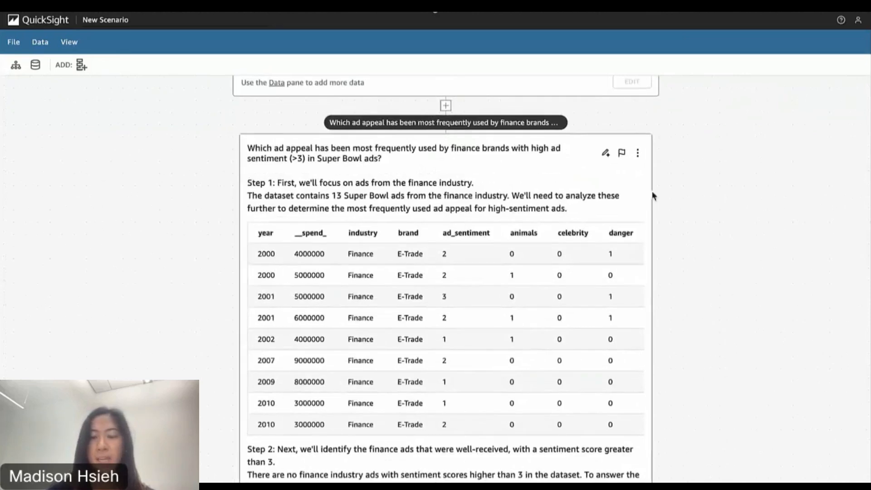
left_click(607, 156)
left_click(692, 282)
type("in")
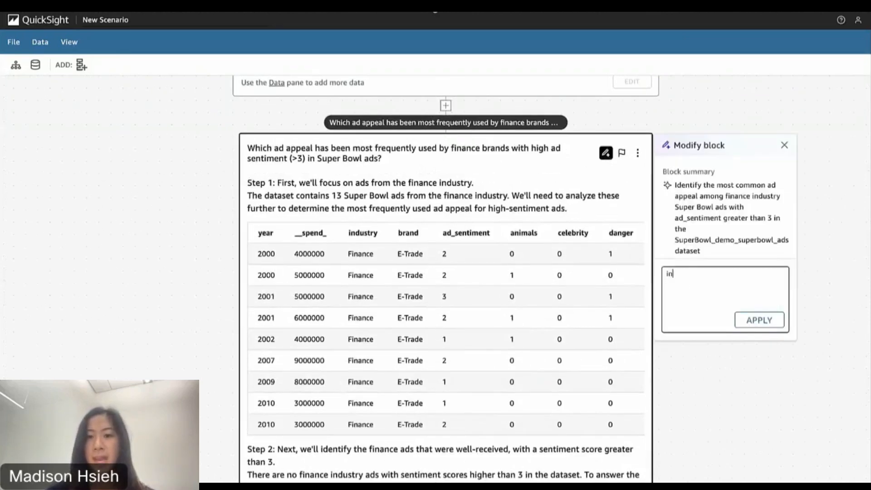
type("stead of ")
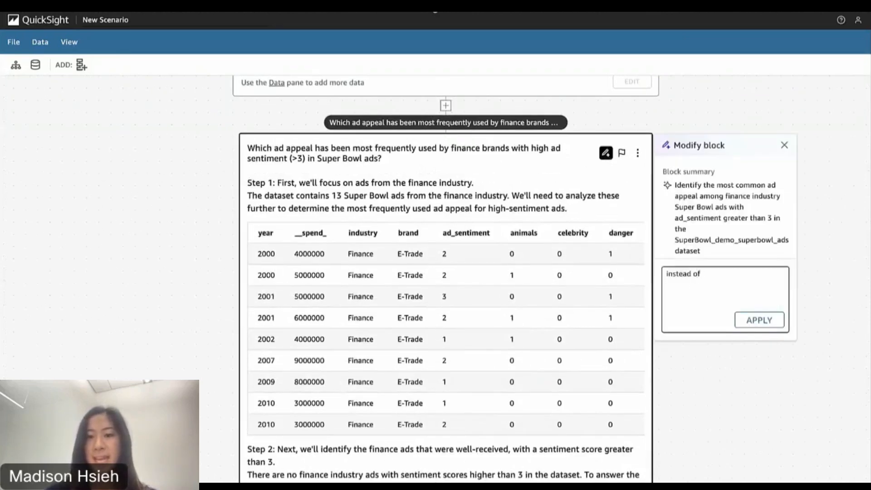
type("using f")
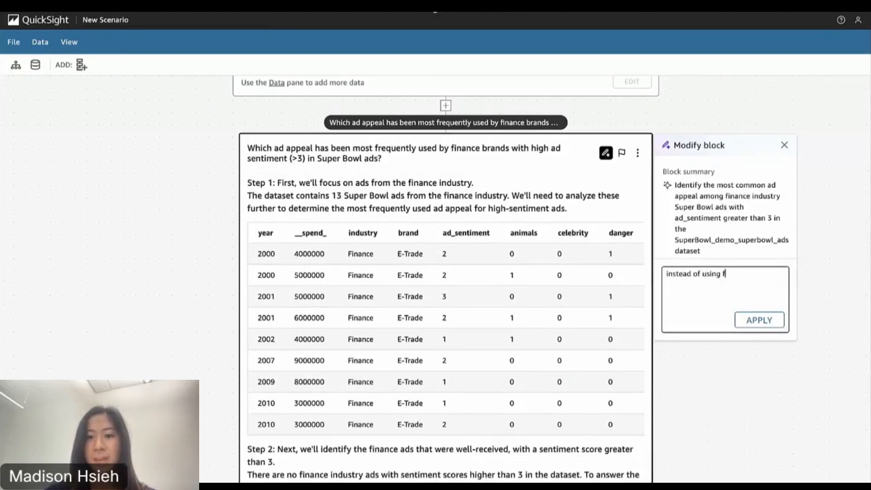
type("inance brands")
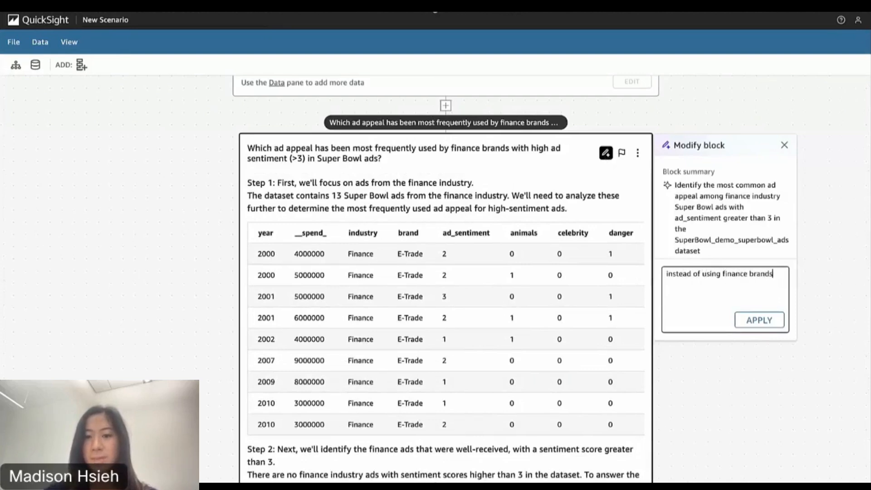
type(", use all ")
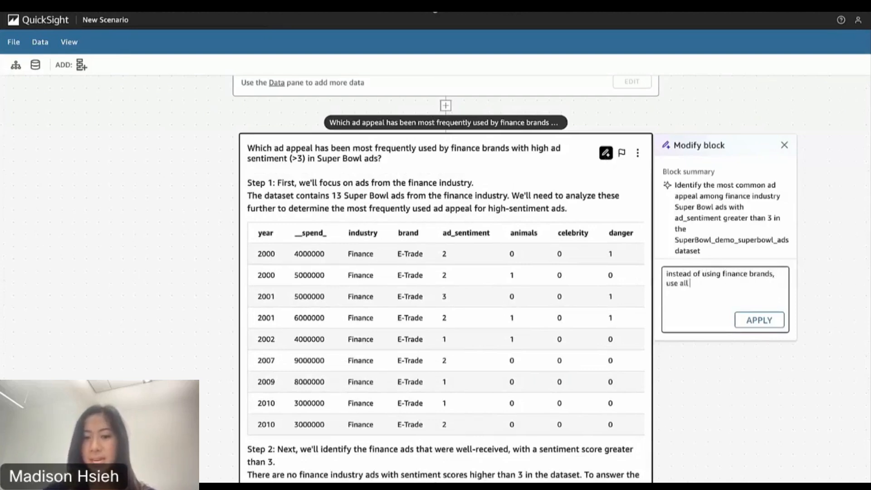
type("brands")
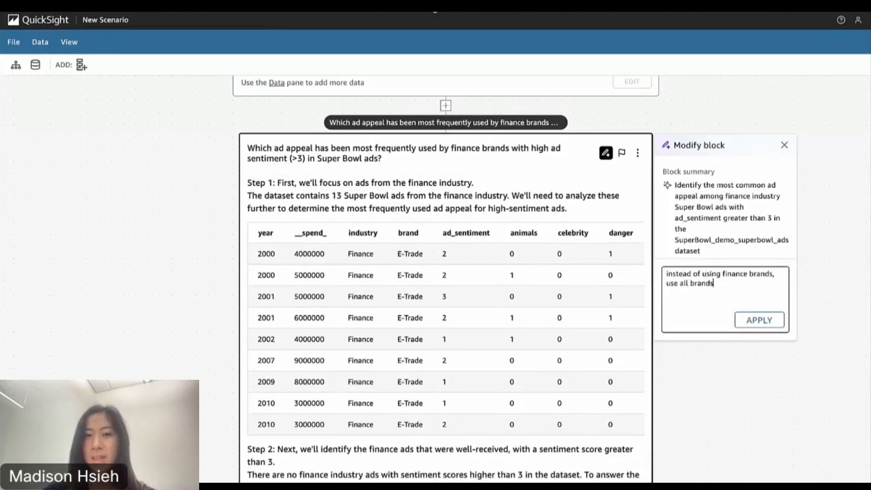
type(" to find ad se")
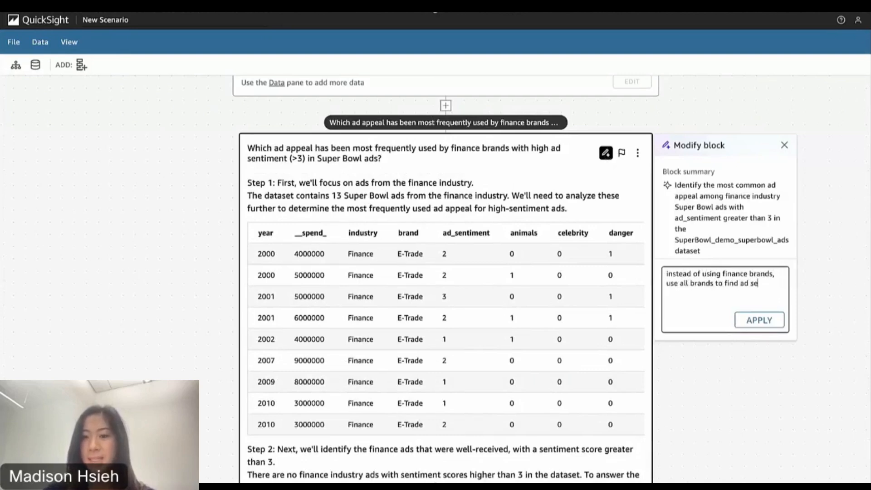
type("ntiment ")
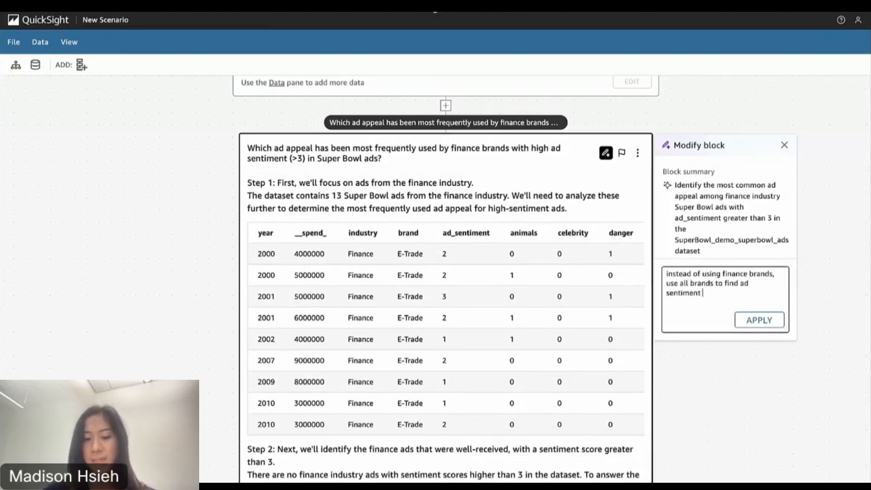
type("> 3")
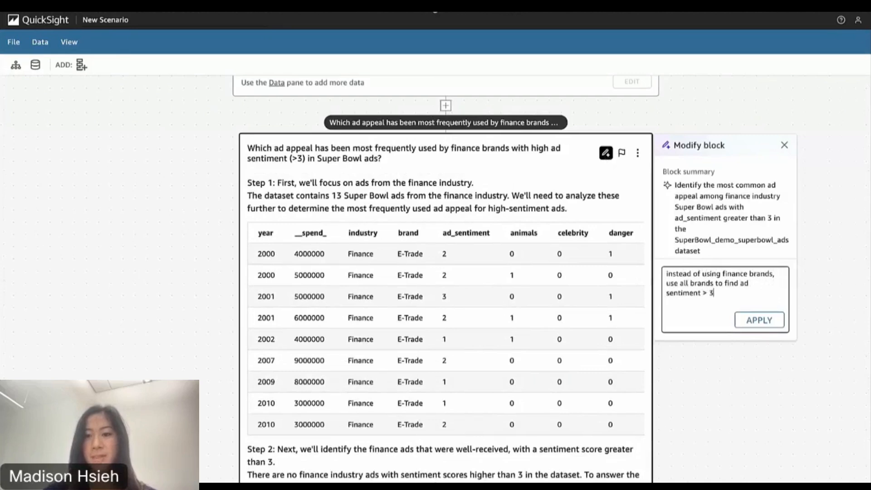
left_click(760, 320)
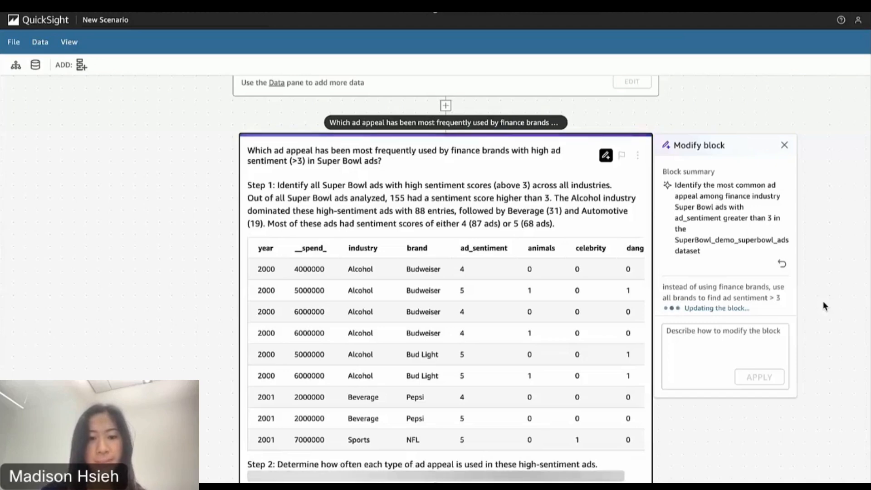
left_click(784, 145)
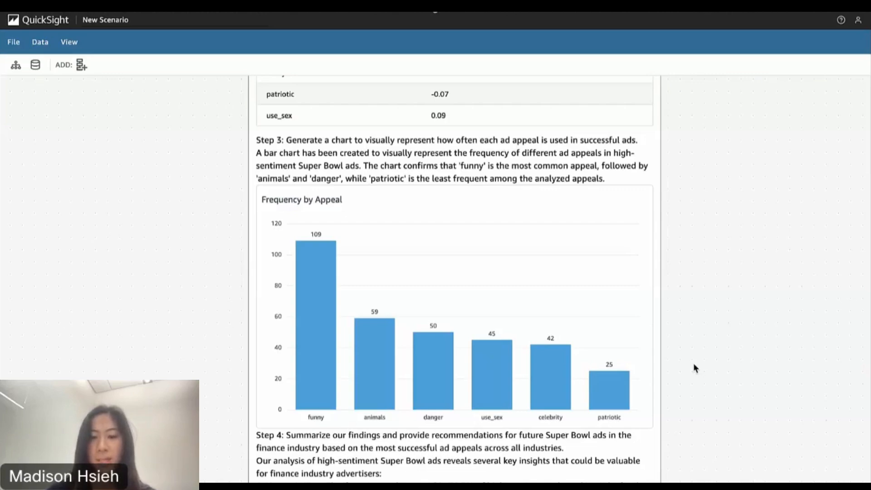
- Review the updated block's Frequency by Appeal chart and the Step 4 summary of insights for finance advertisers
scroll(694, 364, "down", 5)
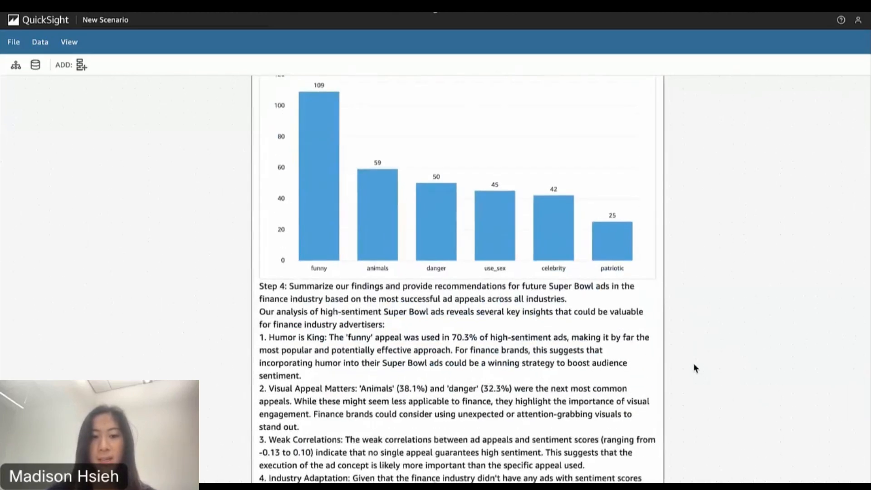
scroll(695, 369, "down", 6)
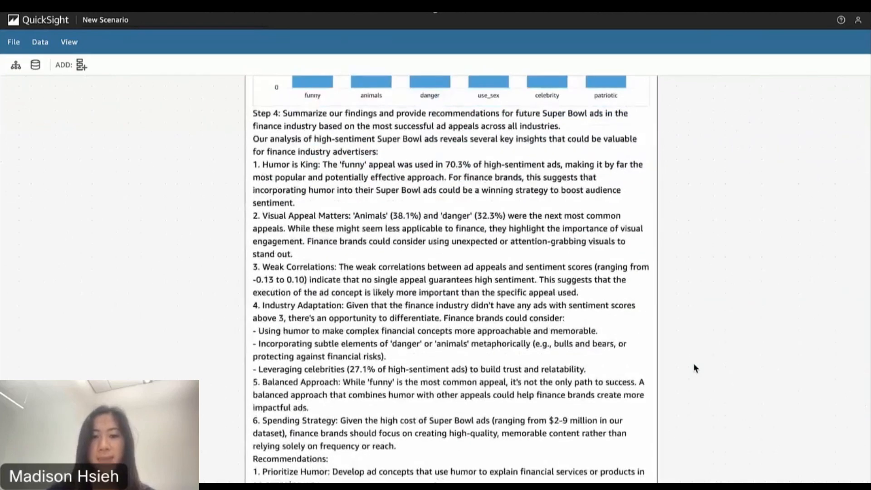
scroll(695, 369, "down", 1)
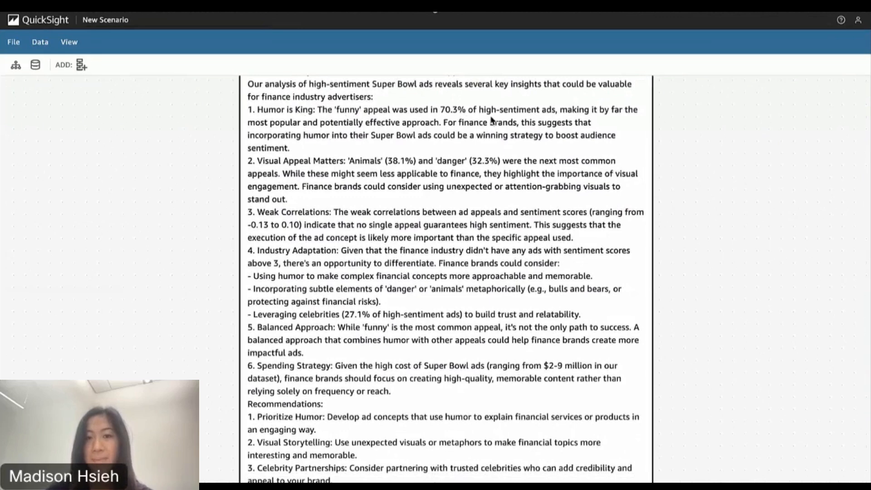
scroll(527, 126, "down", 1)
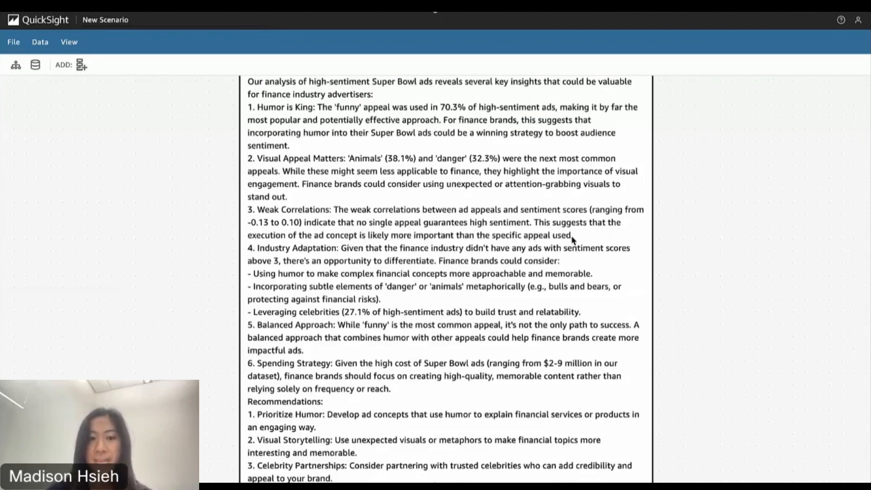
scroll(465, 356, "down", 2)
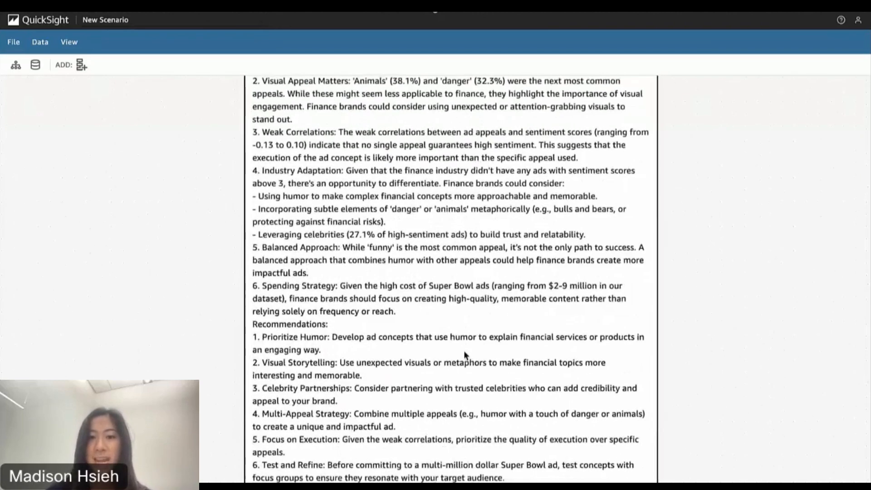
scroll(464, 352, "down", 3)
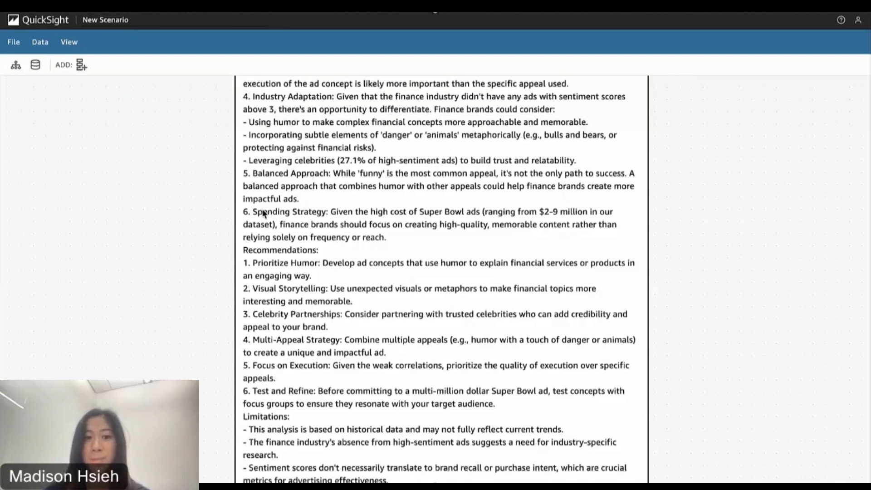
scroll(417, 214, "down", 2)
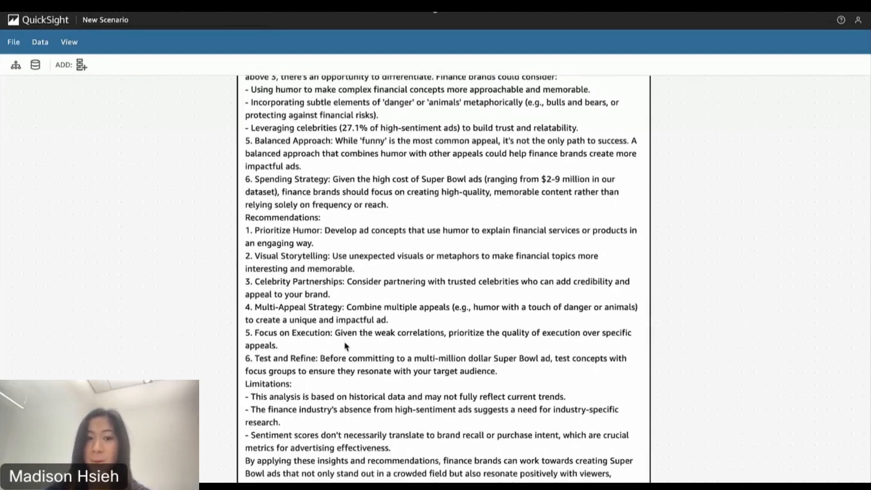
scroll(345, 343, "down", 5)
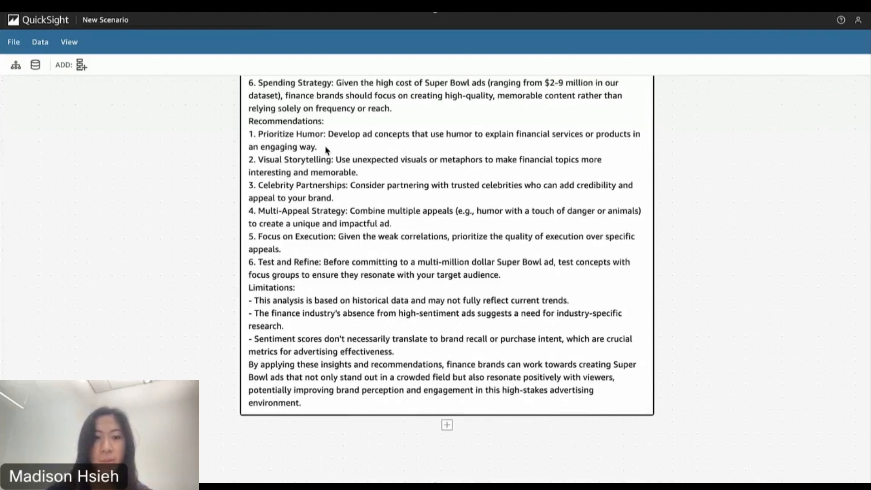
- Examine each recommendation from Prioritize Humor to Test and Refine, the limitations, and the block's opening analysis with its modification summary
left_click_drag(325, 148, 248, 142)
left_click(249, 142)
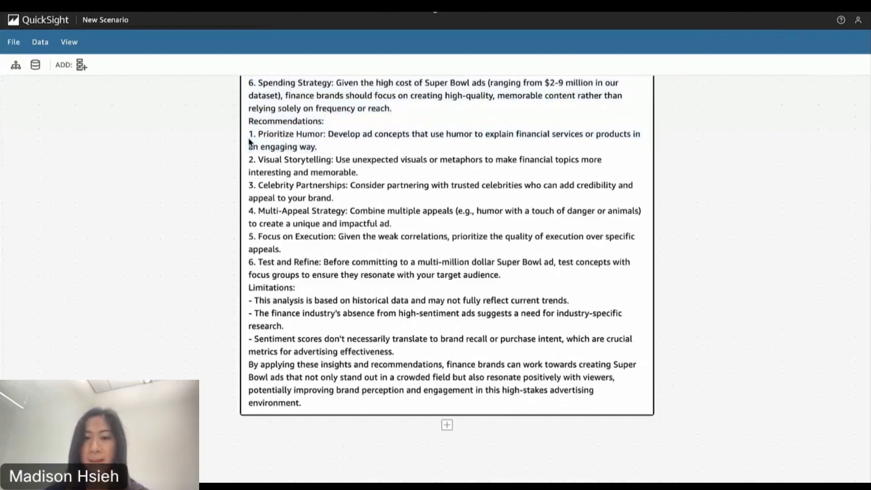
left_click_drag(366, 173, 249, 164)
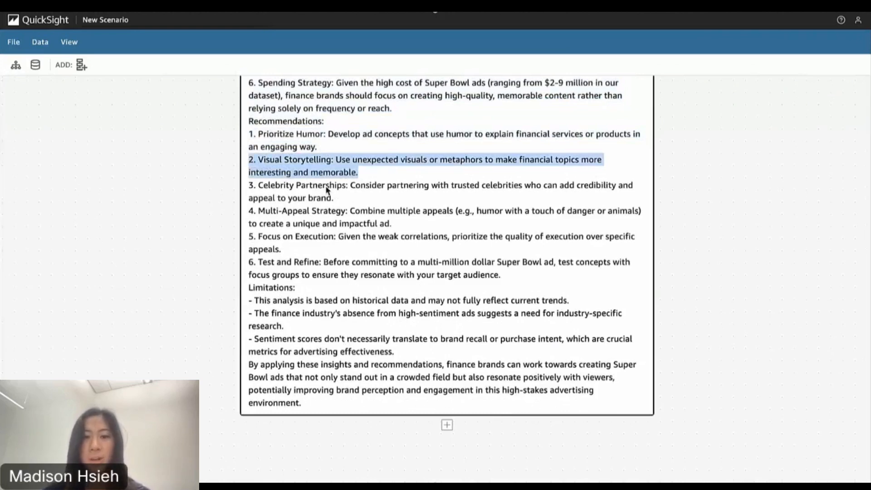
left_click(345, 200)
left_click_drag(343, 200, 272, 191)
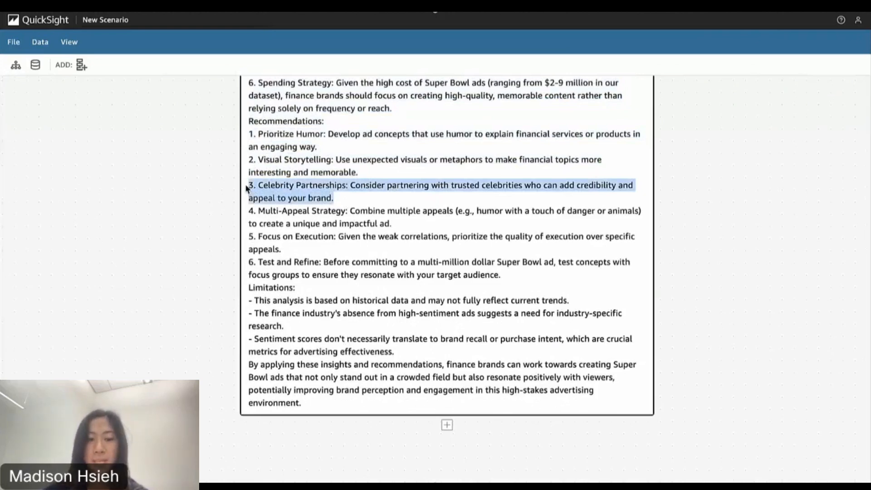
left_click(409, 219)
left_click_drag(412, 223, 249, 213)
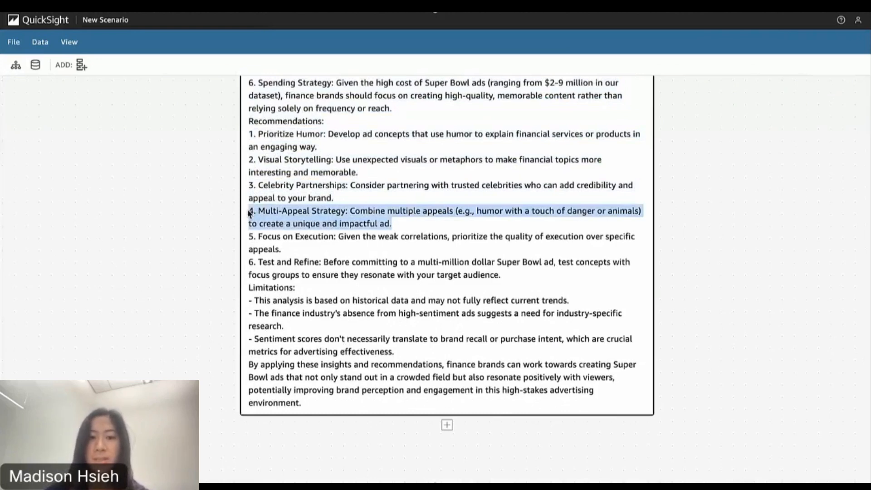
left_click_drag(287, 251, 248, 242)
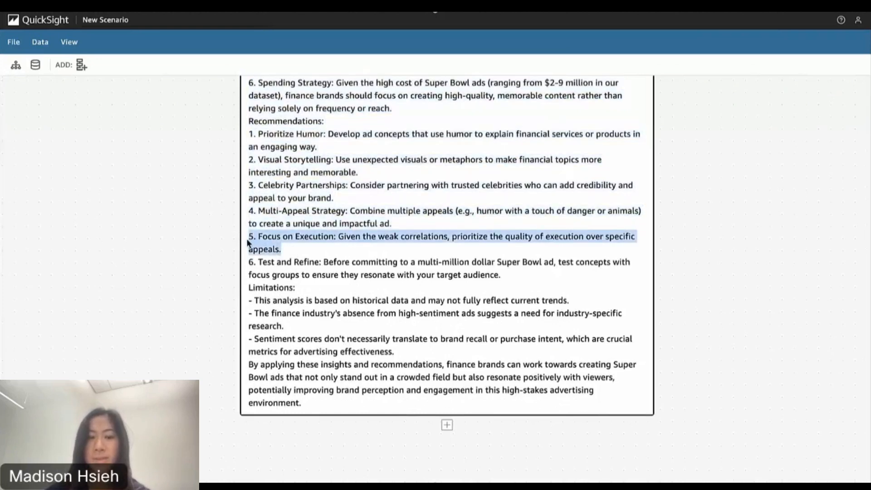
left_click(280, 263)
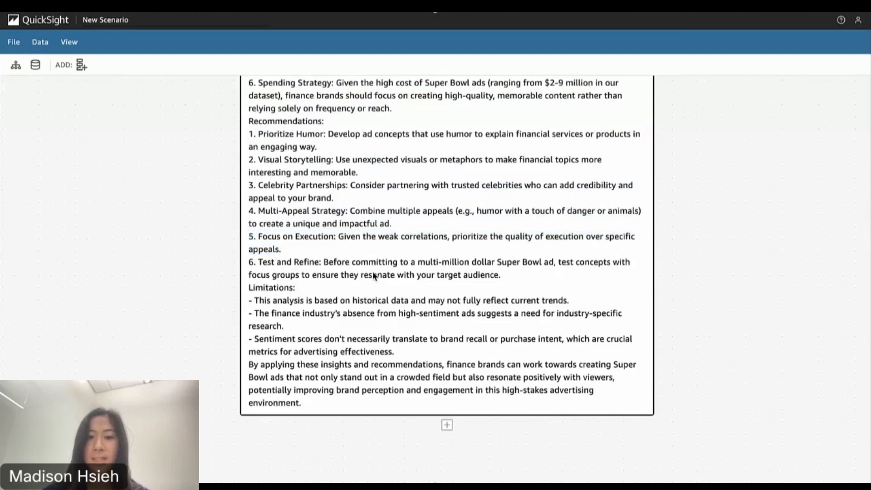
left_click_drag(249, 262, 513, 276)
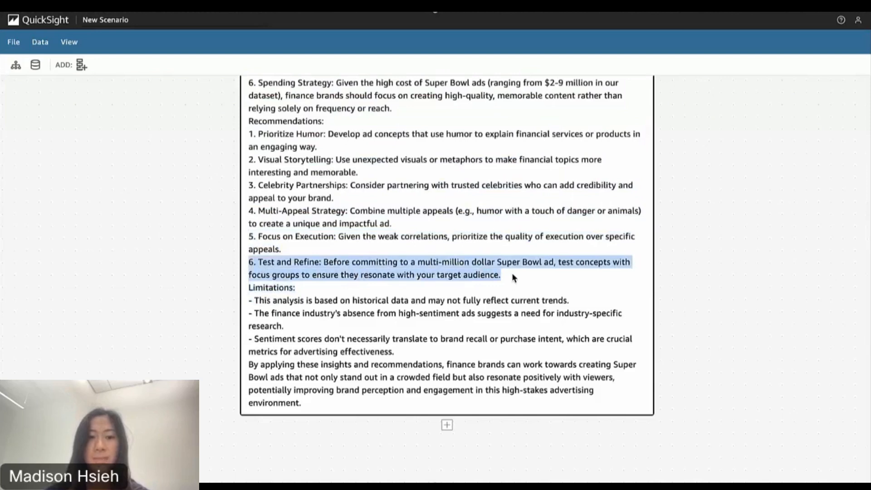
left_click(459, 310)
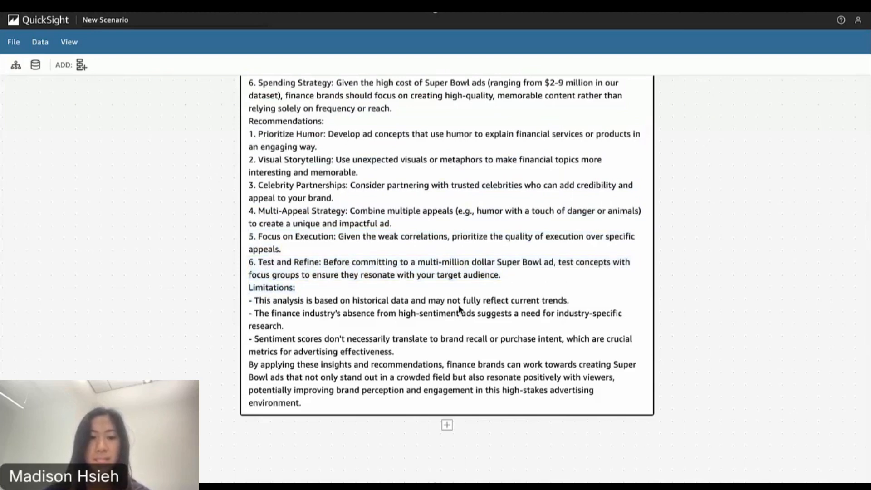
scroll(459, 310, "down", 1)
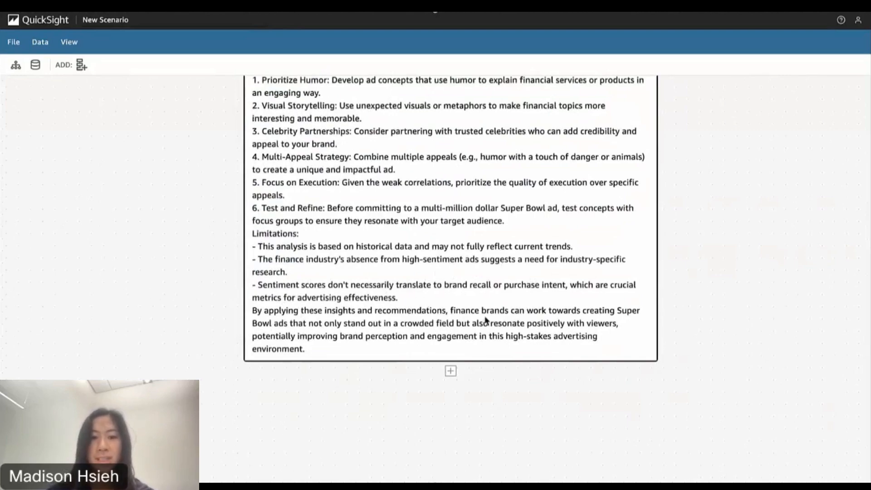
scroll(487, 320, "up", 15)
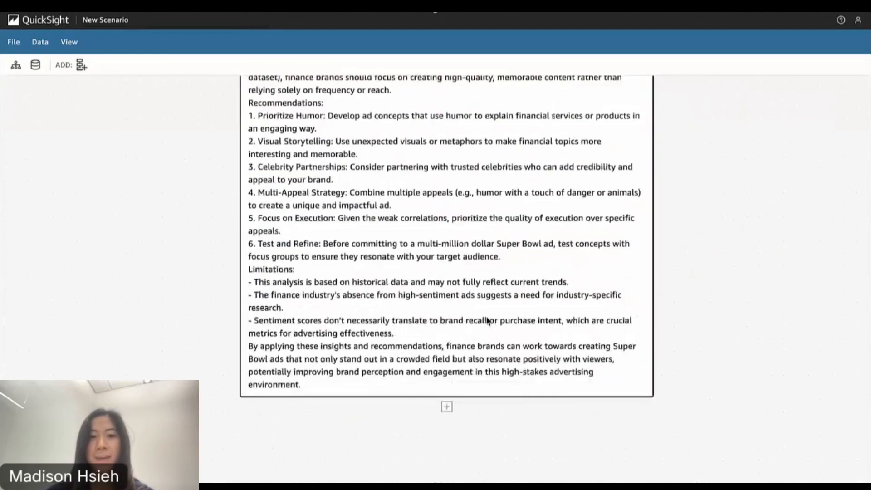
scroll(487, 320, "up", 15)
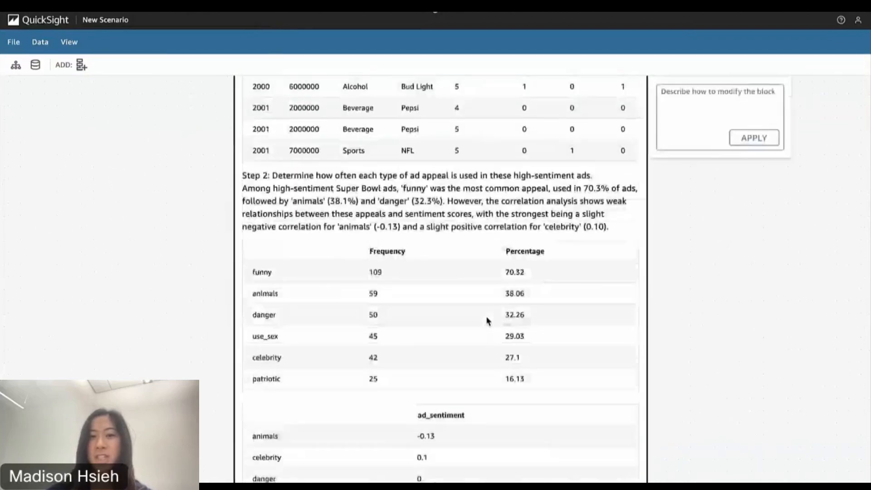
scroll(487, 320, "up", 4)
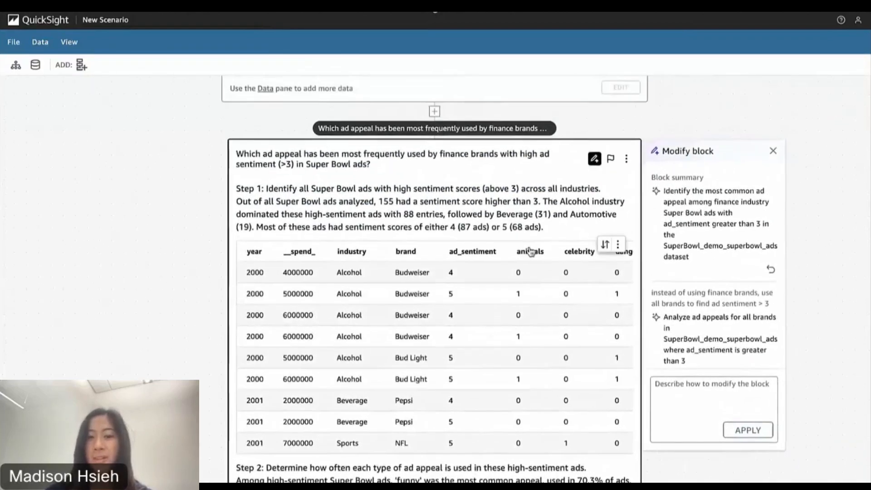
- Start a new thread with the suggested prompt "What ad appeals contribute most to higher ad sentiment for finance industry Super Bowl ads?"
left_click(775, 150)
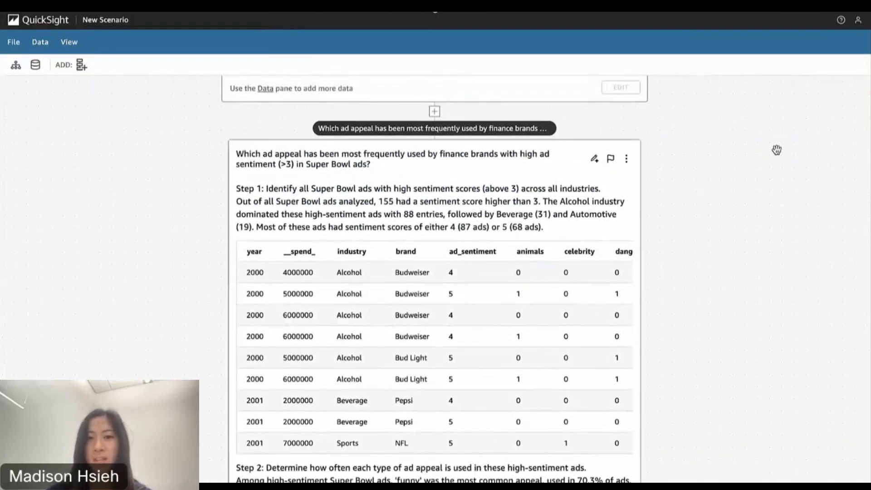
left_click(435, 111)
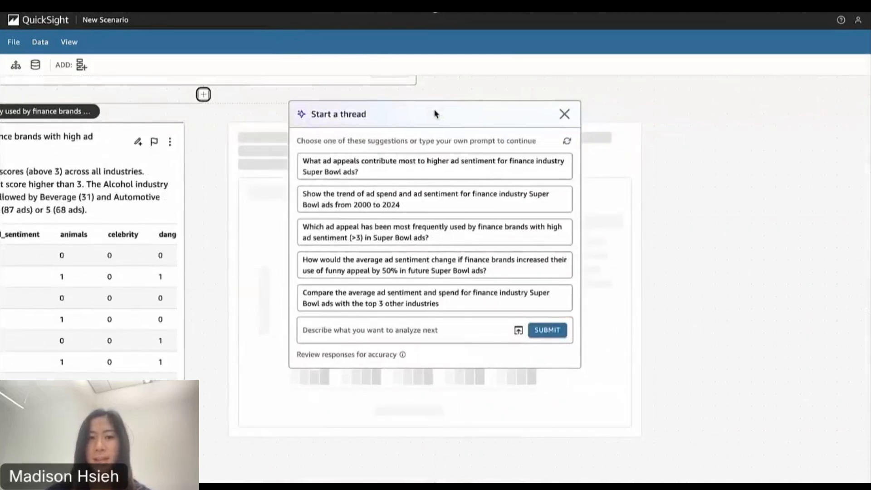
left_click(451, 171)
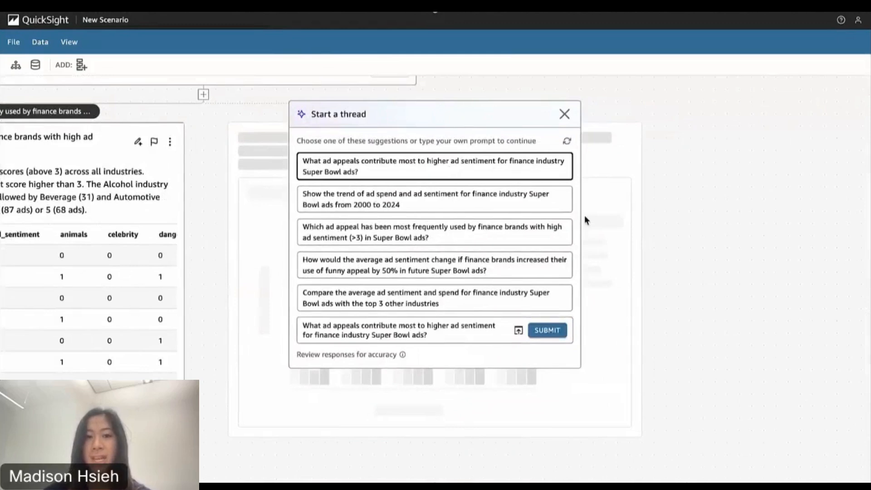
left_click(547, 330)
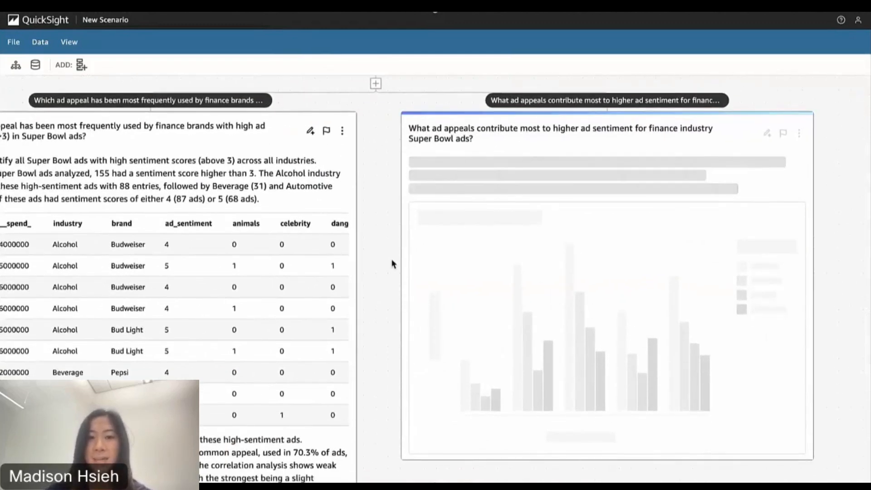
- Examine the new block's Step 1 average finance sentiment and its Step 2 ad appeal correlation table and heatmap
left_click_drag(379, 256, 412, 246)
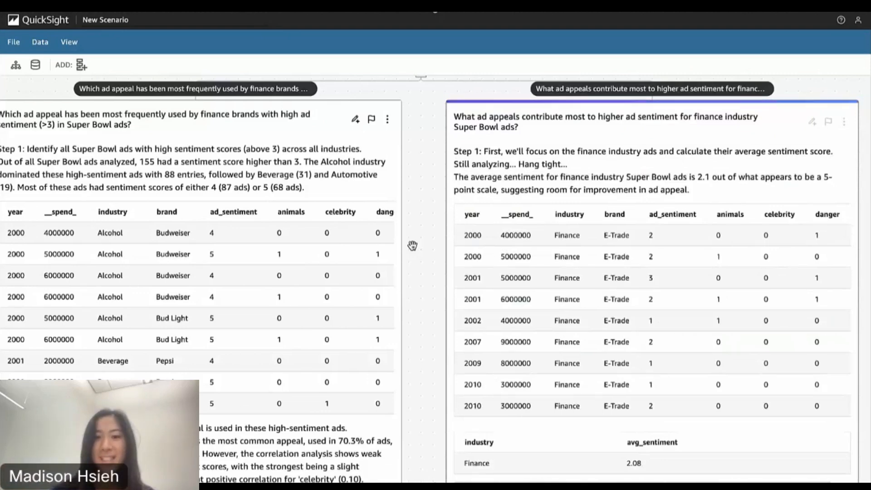
scroll(431, 271, "down", 1)
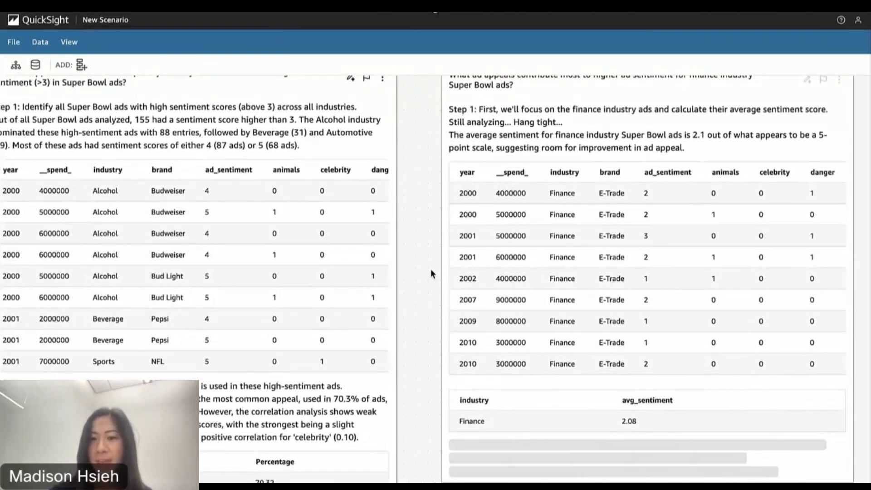
scroll(429, 325, "down", 2)
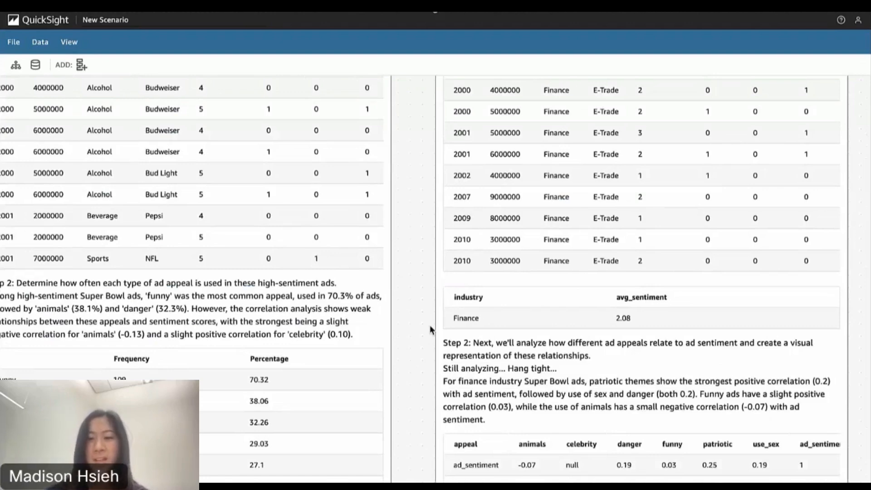
scroll(429, 325, "down", 5)
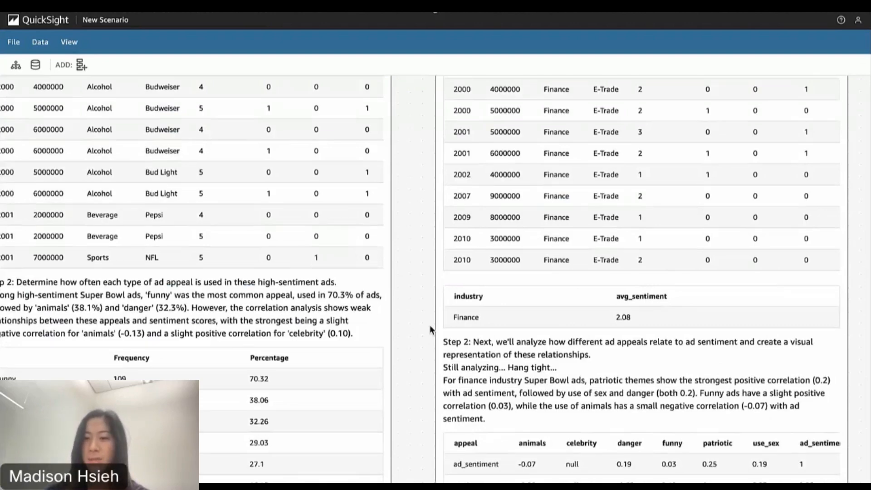
scroll(429, 325, "down", 3)
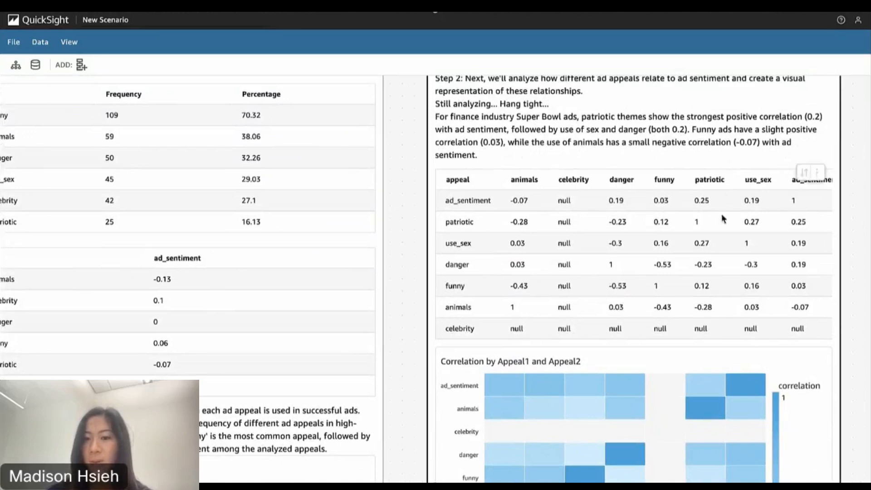
scroll(711, 257, "right", 1)
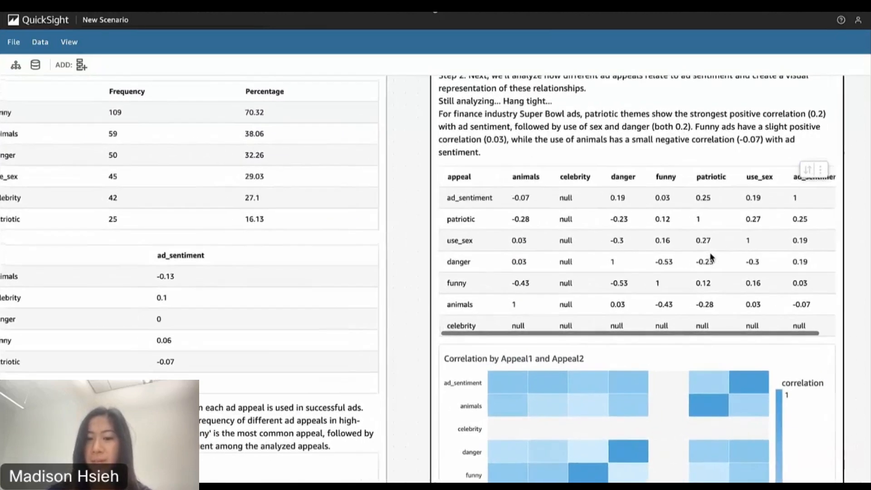
scroll(711, 257, "left", 1)
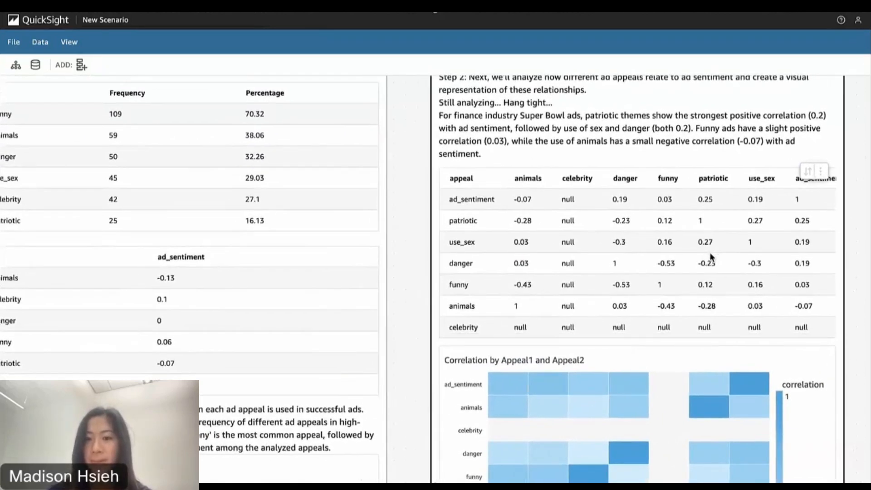
scroll(618, 282, "down", 5)
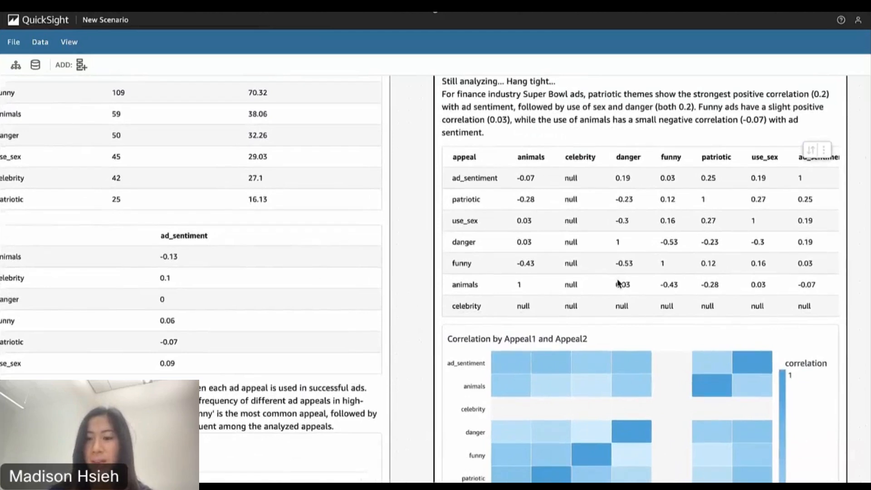
scroll(620, 283, "down", 1)
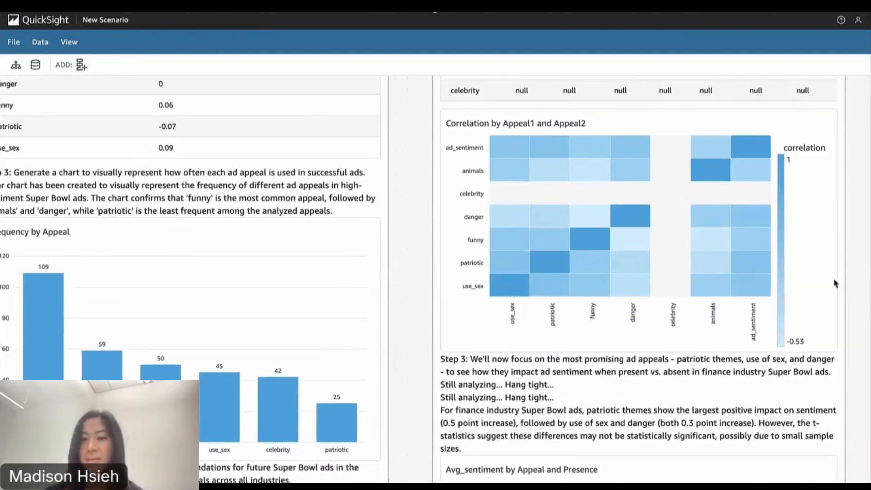
- Compare sentiment with each appeal present versus absent in the Step 3 Avg_sentiment by Appeal and Presence chart, inspecting the patriotic bars
scroll(764, 363, "down", 4)
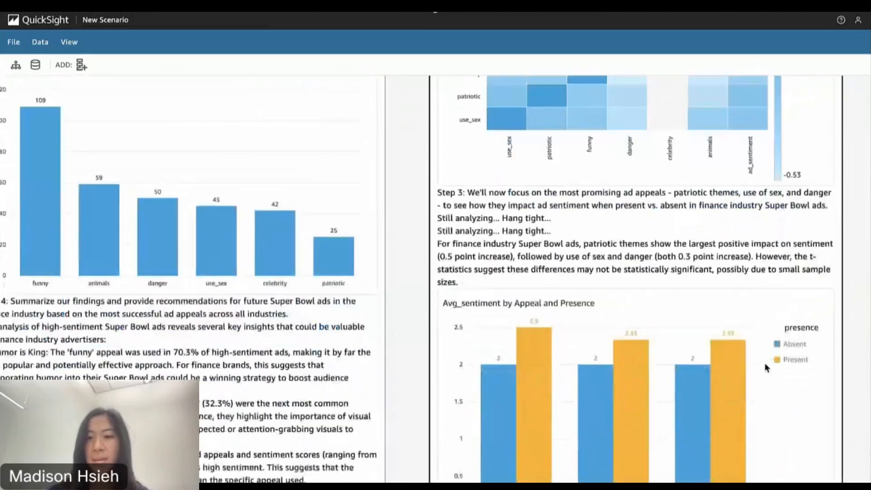
scroll(765, 367, "down", 2)
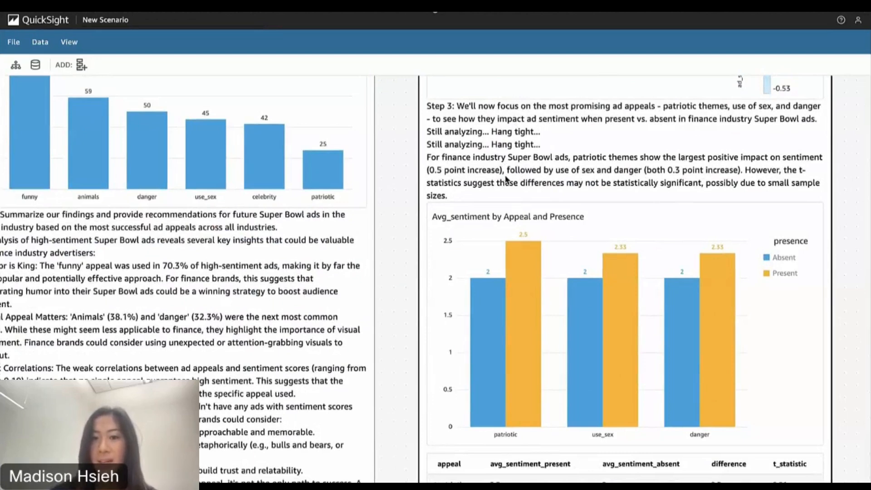
scroll(507, 180, "down", 3)
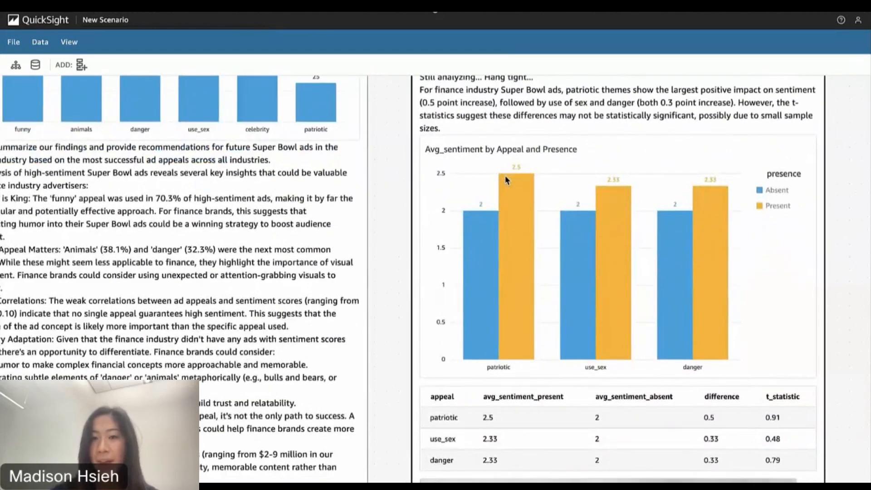
mouse_move(512, 181)
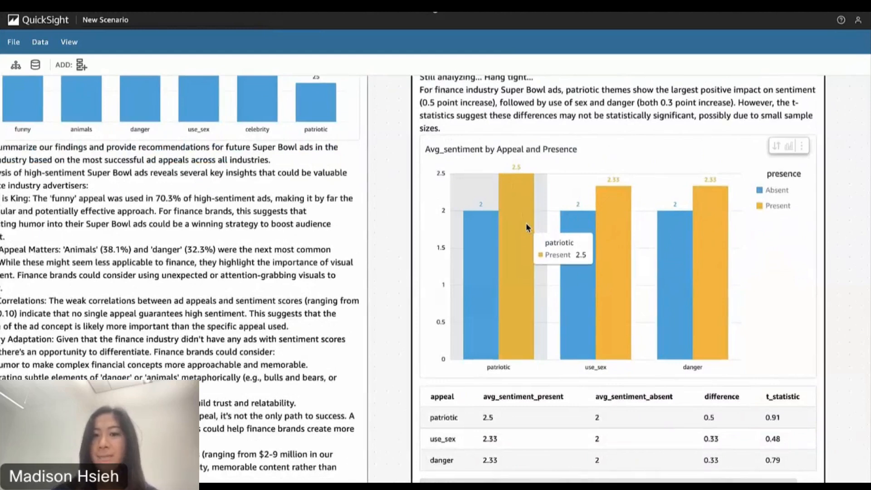
mouse_move(482, 235)
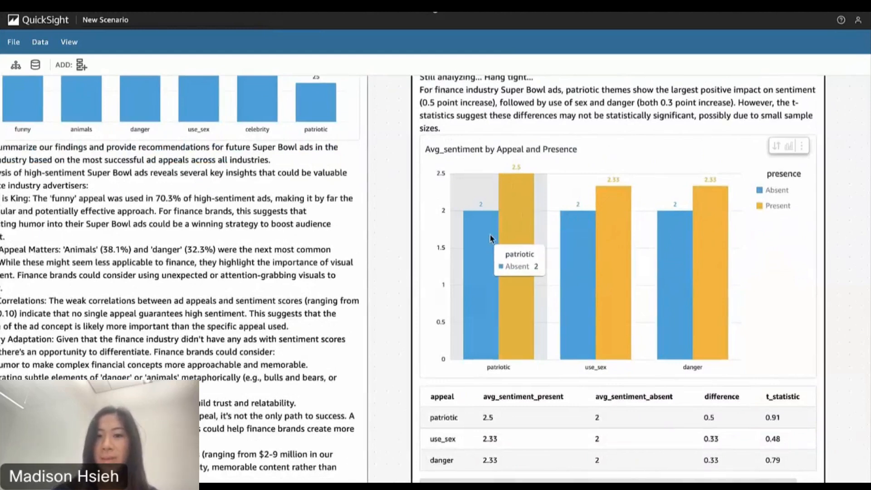
mouse_move(691, 269)
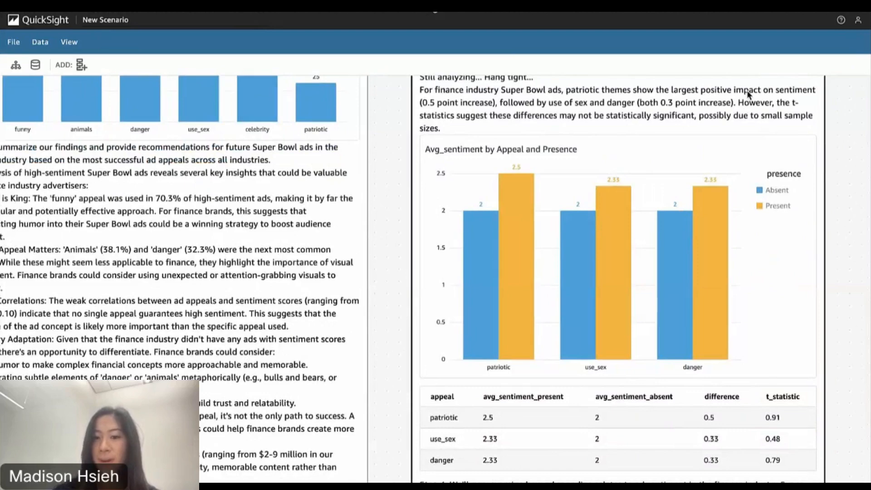
- Review the Step 4 analysis of ad spend against ad sentiment, including the linear and logarithmic scatter plots
scroll(774, 296, "down", 4)
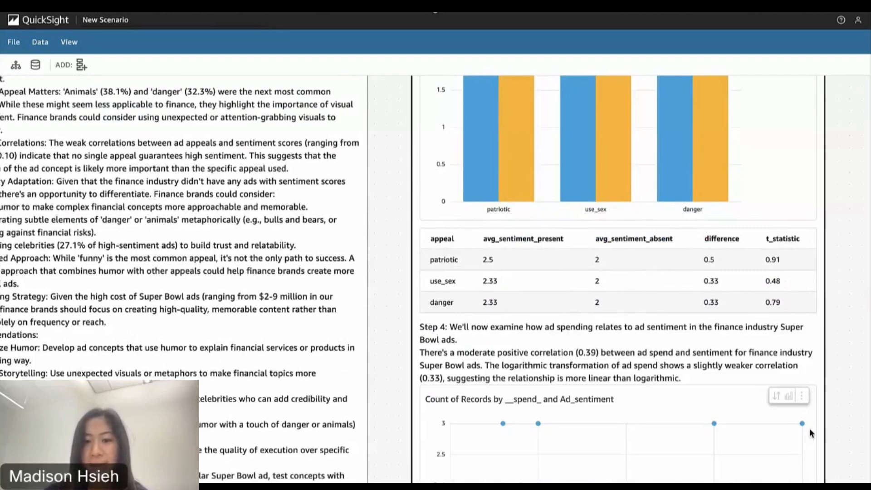
scroll(778, 377, "down", 3)
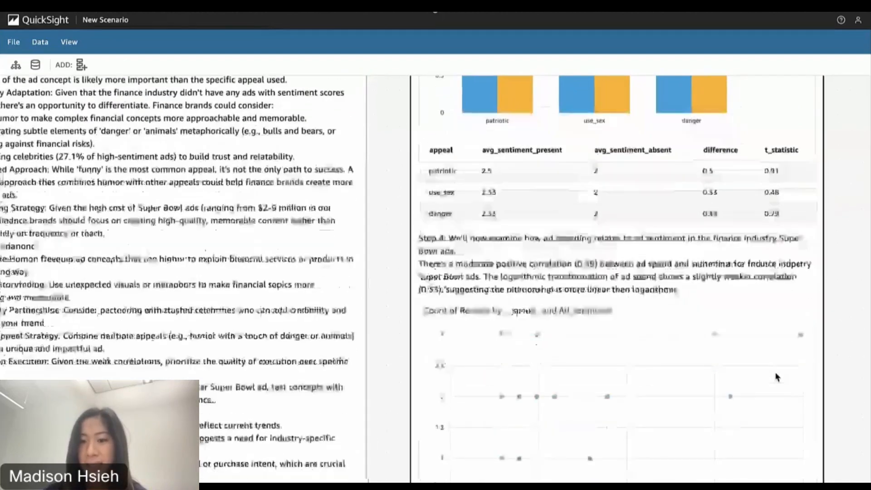
scroll(778, 377, "down", 4)
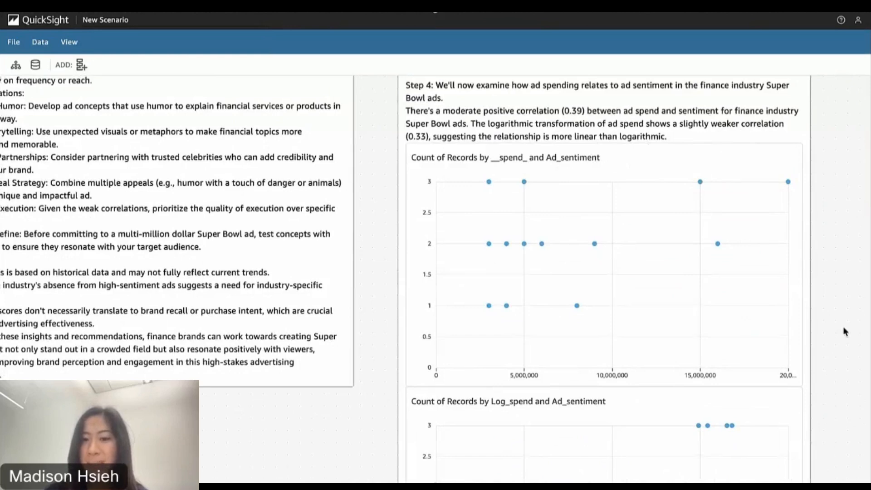
scroll(843, 326, "down", 1)
scroll(843, 331, "down", 3)
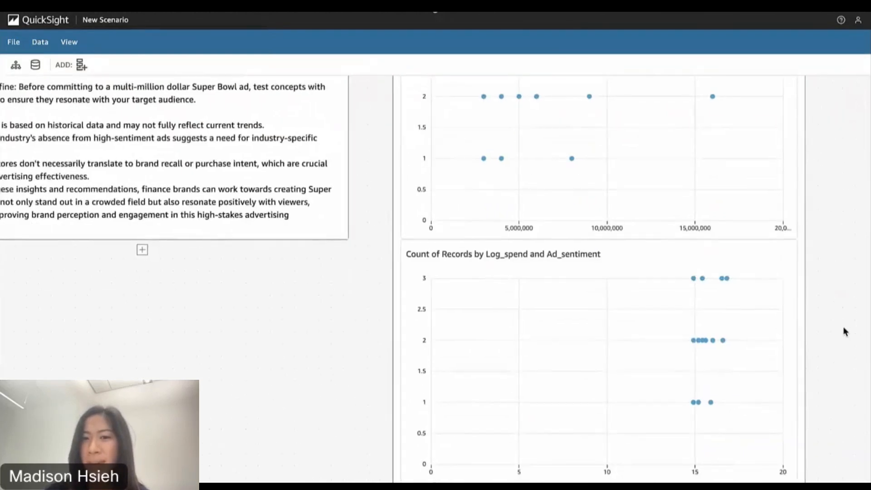
- Read the Step 5 key recommendations, highlighting the advice on patriotic themes, sex appeal or danger, humor and animal-centric ads
scroll(843, 332, "down", 2)
scroll(843, 326, "down", 3)
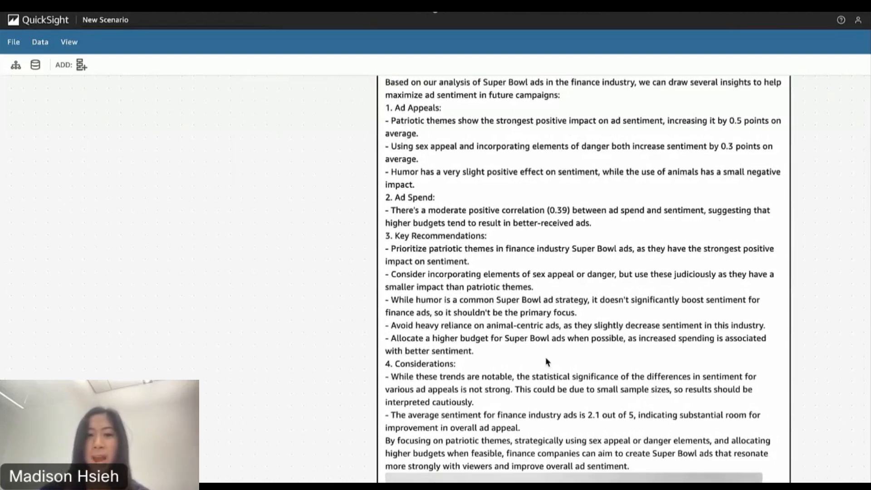
scroll(545, 355, "down", 3)
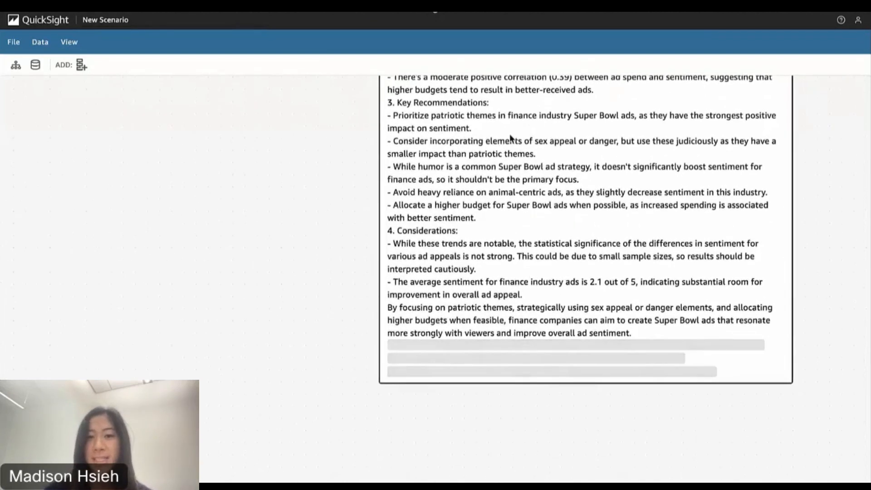
left_click_drag(471, 128, 387, 114)
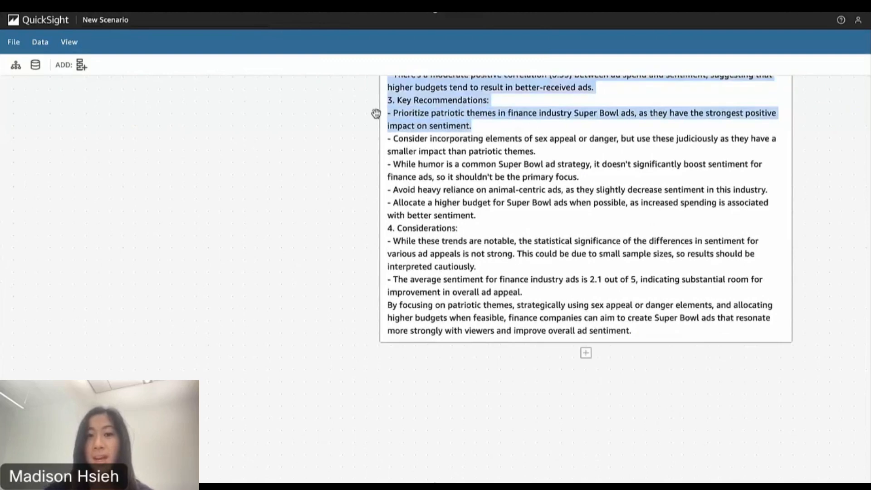
left_click(385, 122)
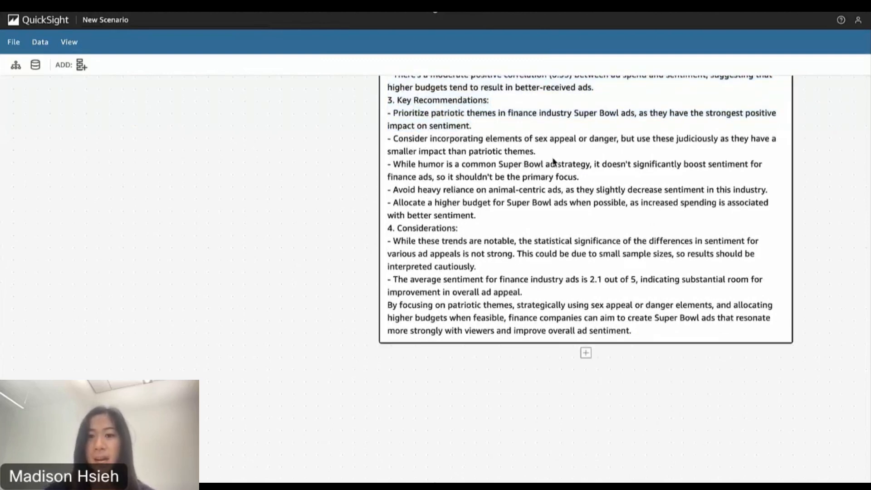
left_click_drag(620, 138, 627, 149)
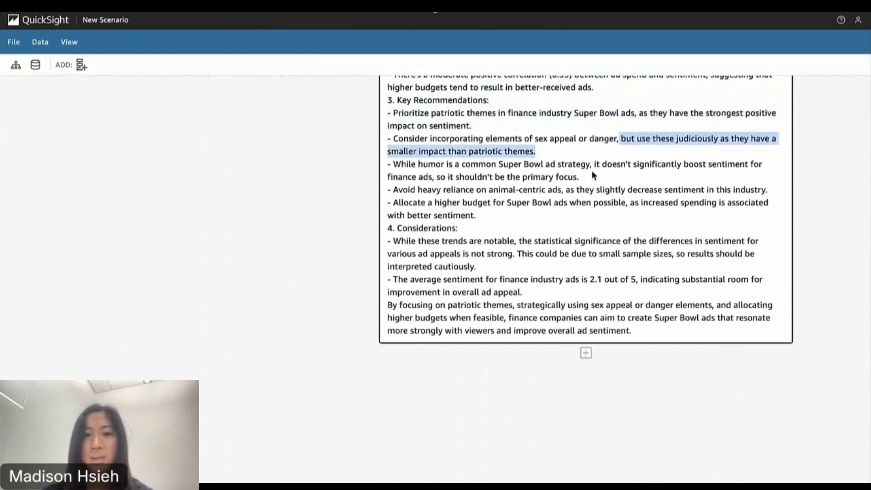
left_click(579, 178)
left_click_drag(591, 175, 386, 167)
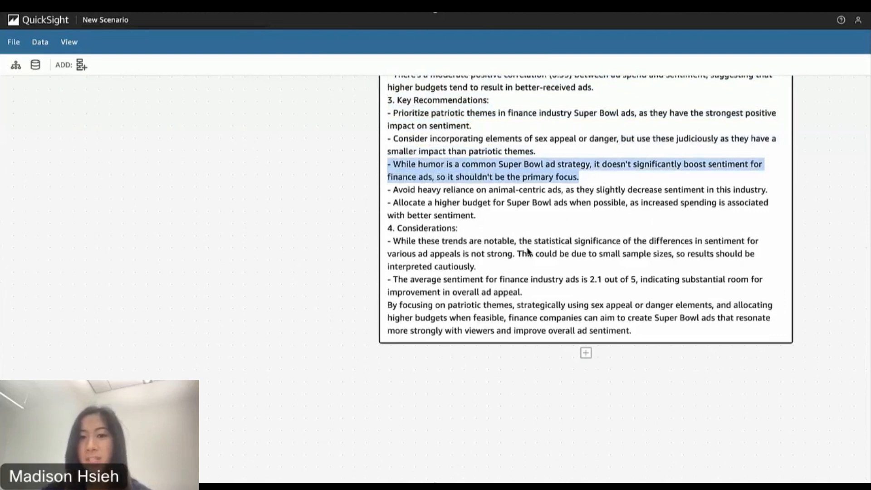
left_click(521, 234)
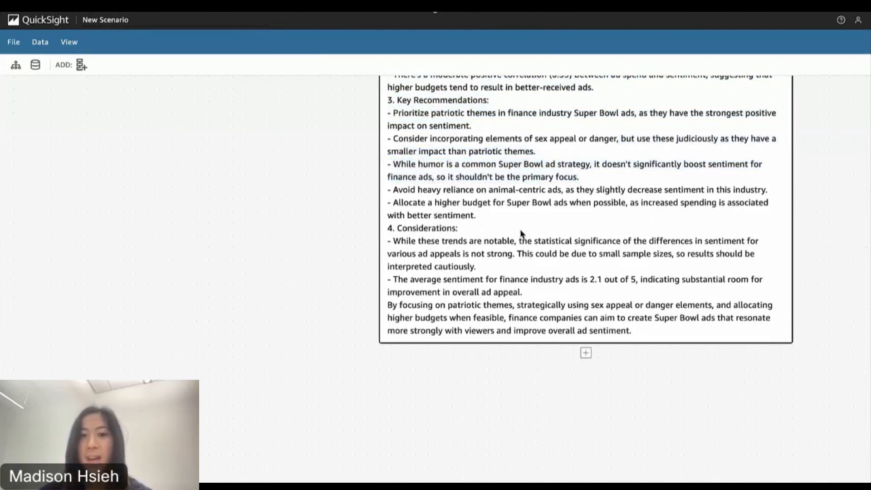
left_click_drag(392, 192, 529, 176)
left_click(484, 208)
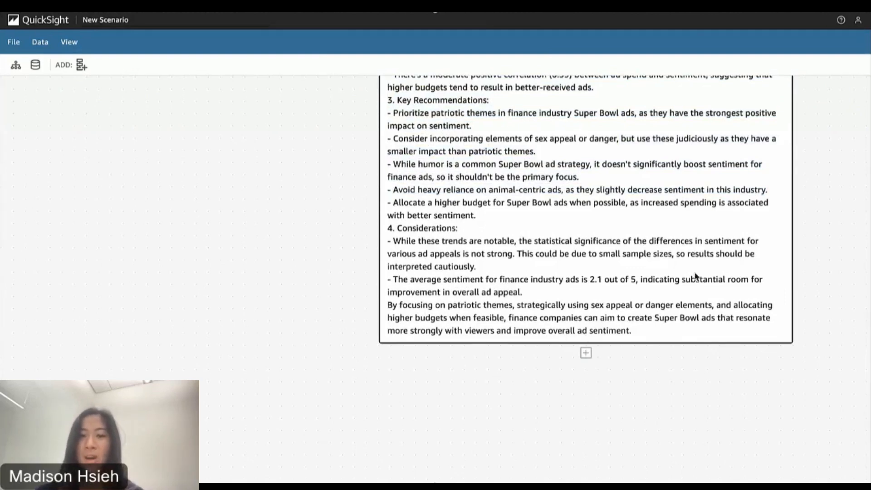
- Revisit the block's appeal correlation heatmap and its Step 5 summary of ad appeals and ad spend
scroll(838, 202, "up", 1)
scroll(837, 199, "up", 5)
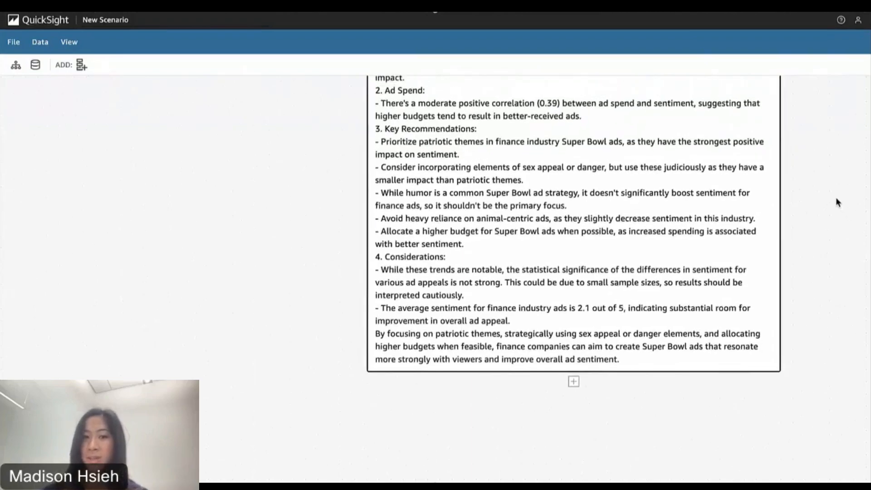
scroll(837, 199, "up", 10)
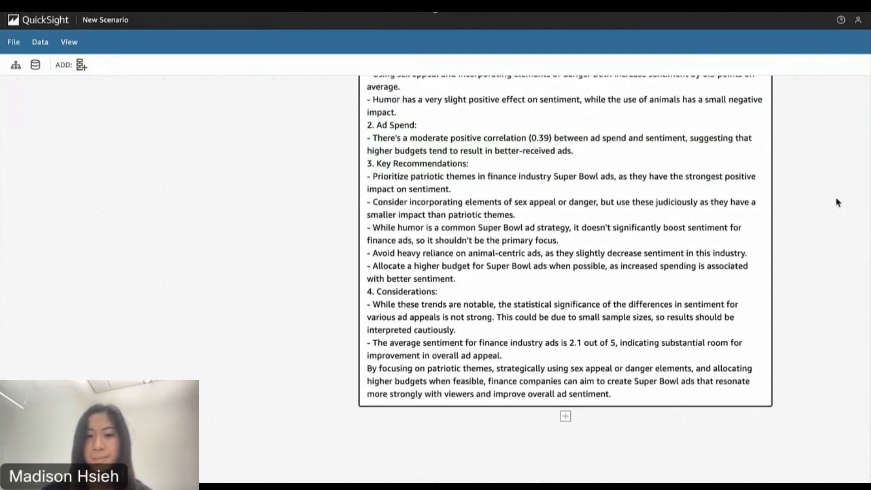
scroll(836, 200, "up", 10)
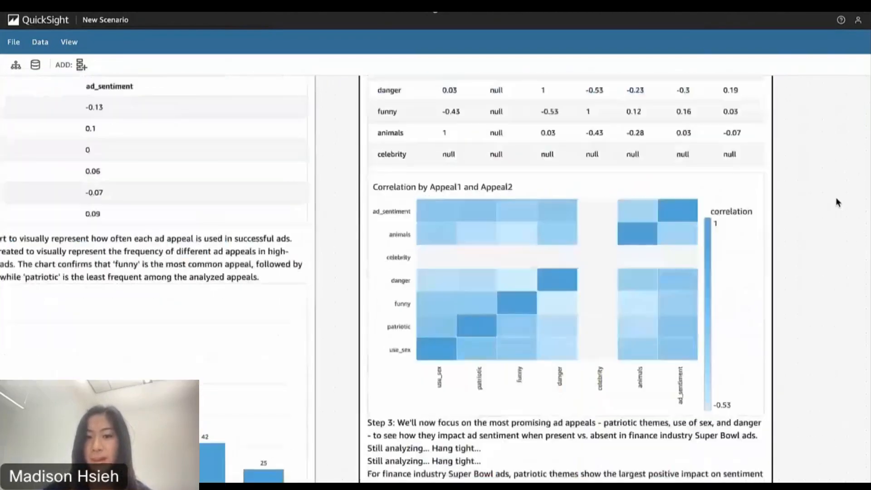
scroll(836, 200, "down", 15)
scroll(836, 199, "down", 15)
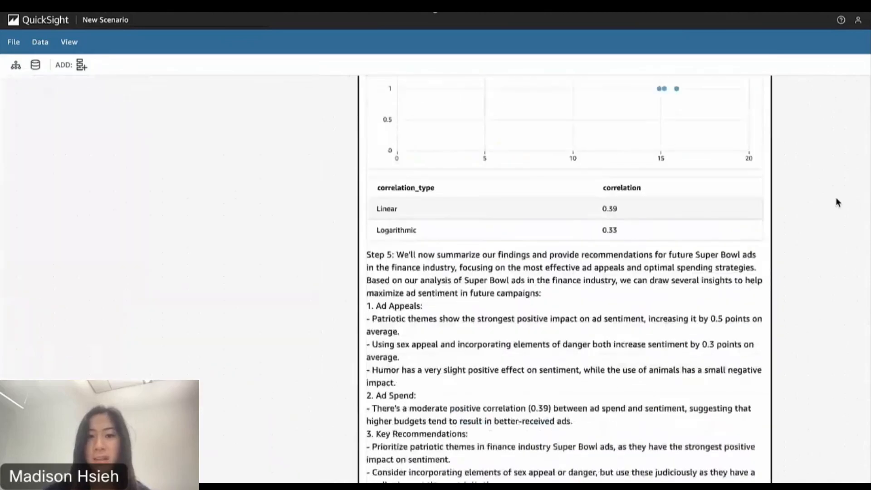
- Continue the thread with "can you model what the ad sentiment would be if finance used celebrities and patriotic ad appeals based on other brands' ad sentiment?"
scroll(836, 199, "up", 3)
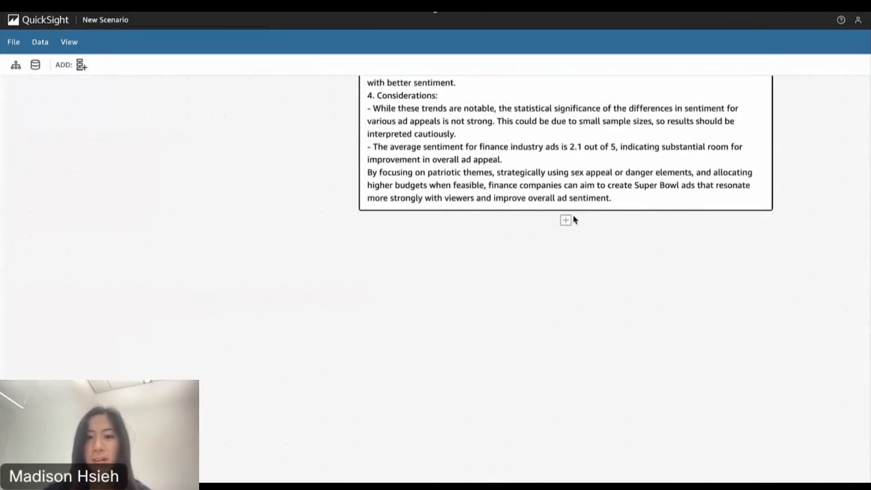
left_click(566, 220)
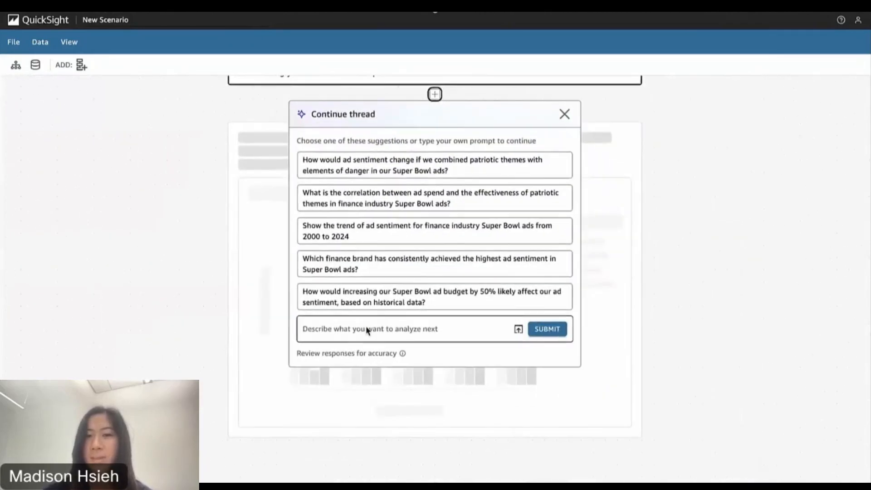
type("can")
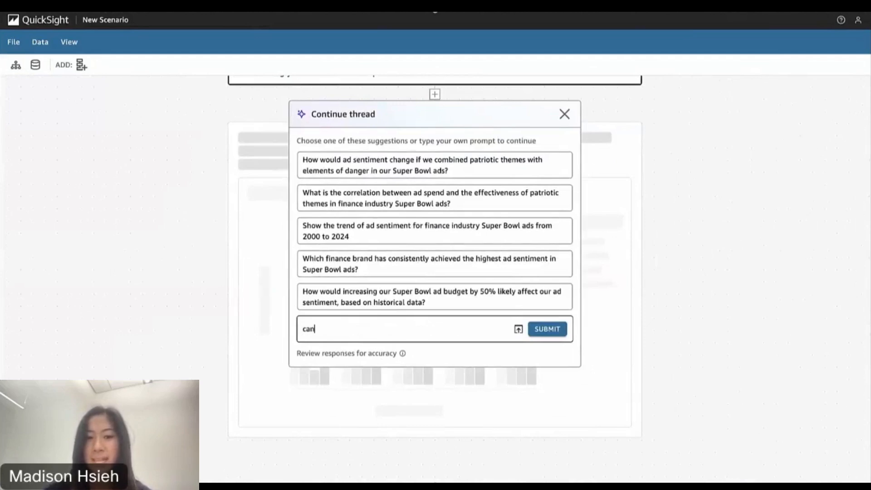
type(" you model")
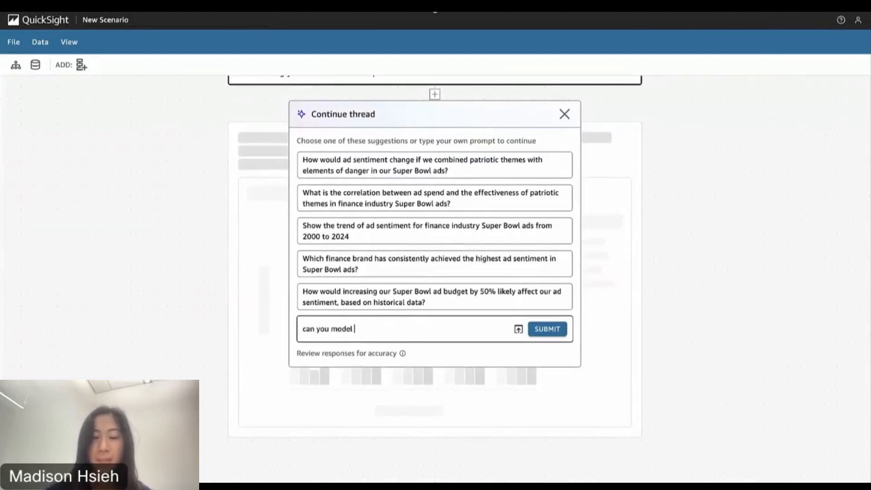
type("what ")
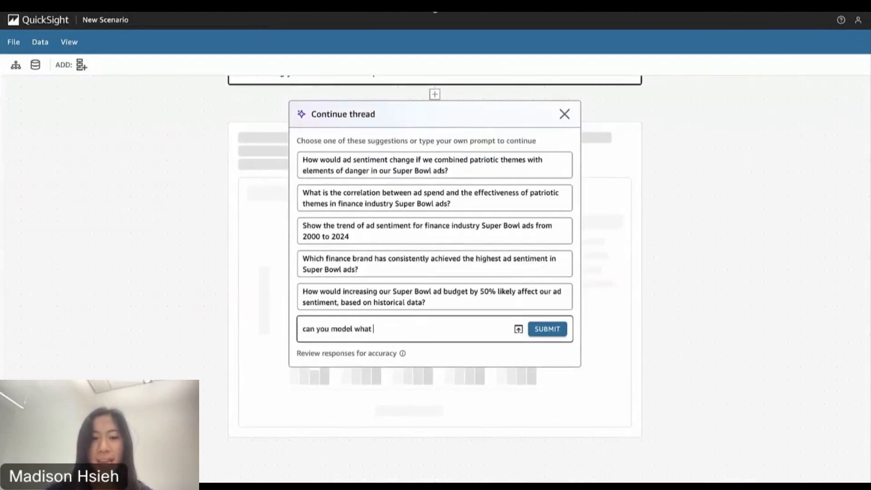
type("the ad appeal")
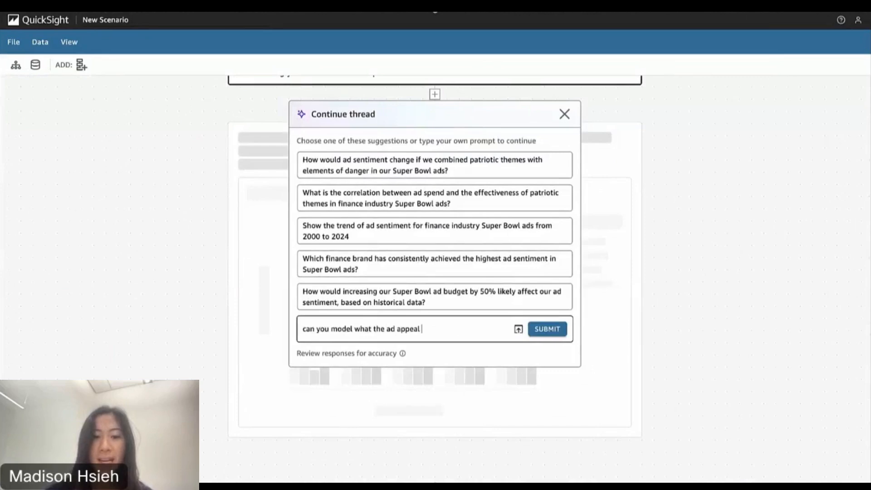
key("BackSpace")
key("BackSpace")
key("BackSpace")
key("BackSpace")
key("BackSpace")
key("BackSpace")
key("BackSpace")
key("BackSpace")
key("BackSpace")
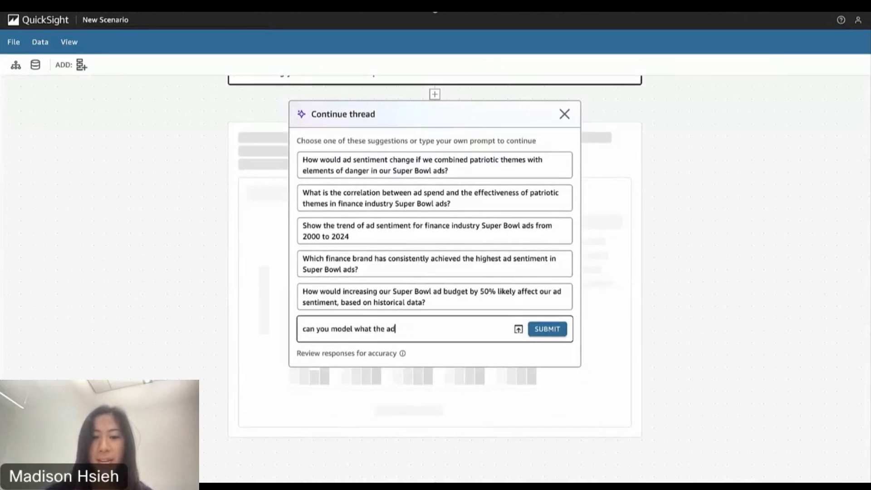
type("ad sentime")
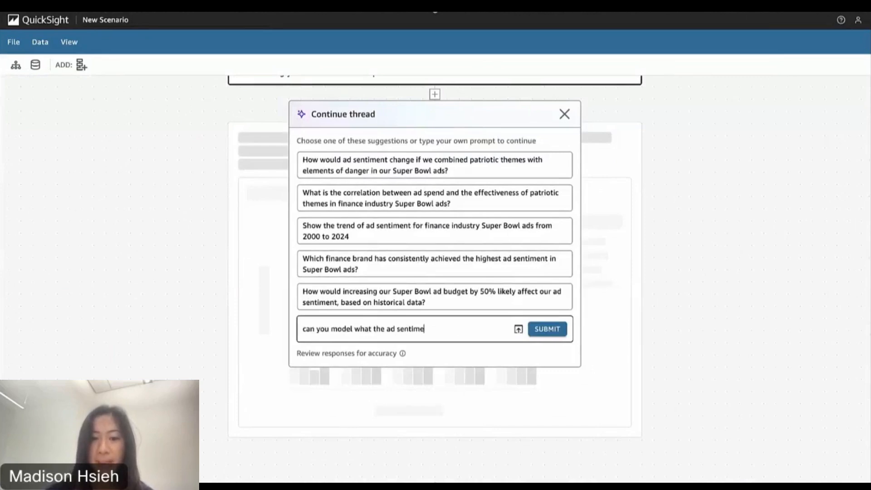
type("nt would be ")
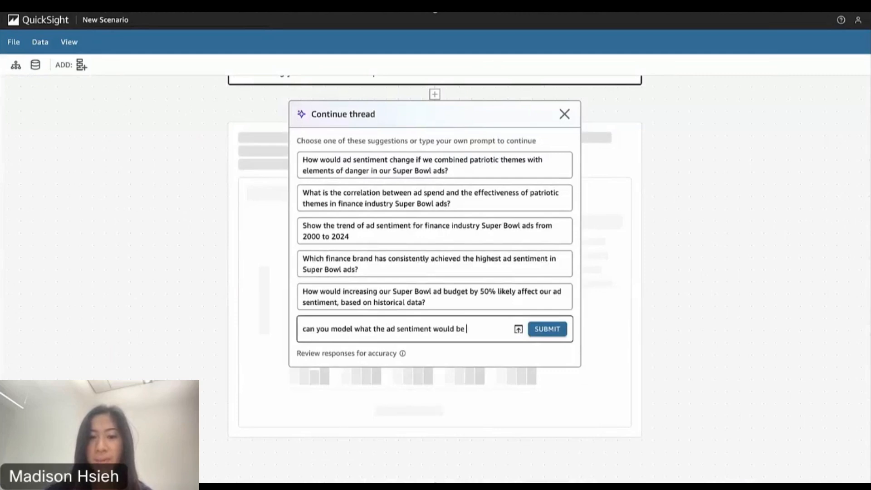
type("if finance ")
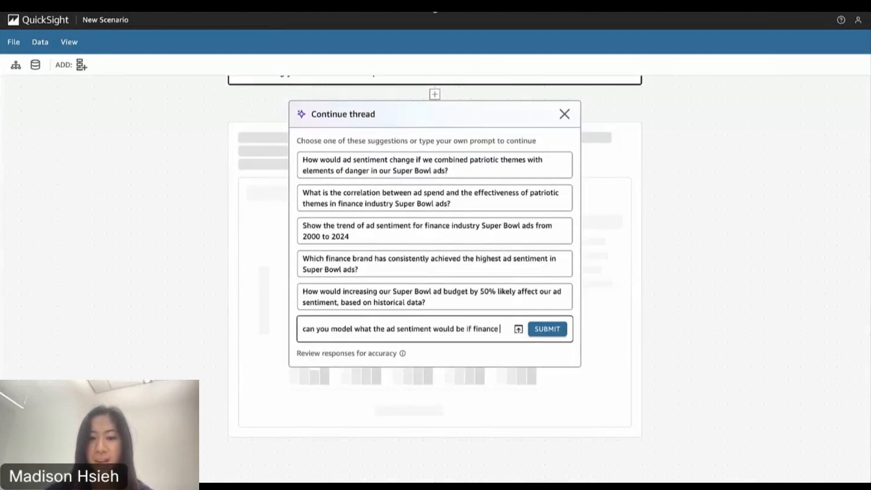
type("used c")
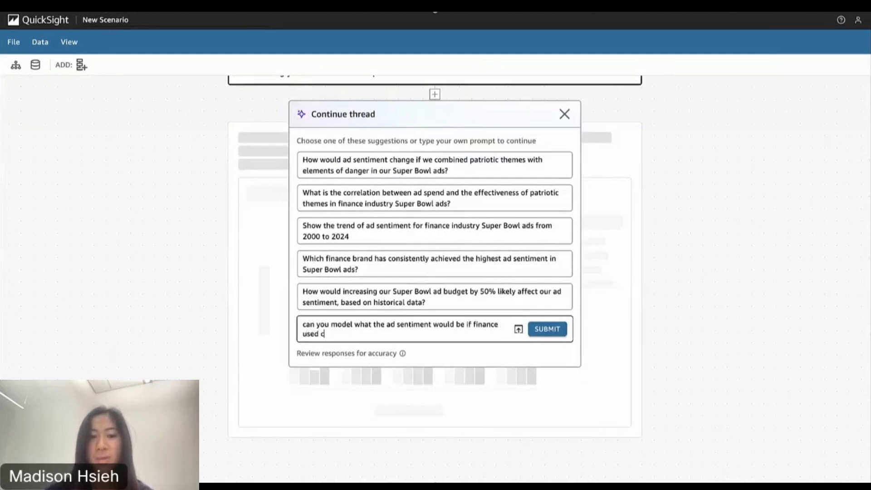
type("elebri")
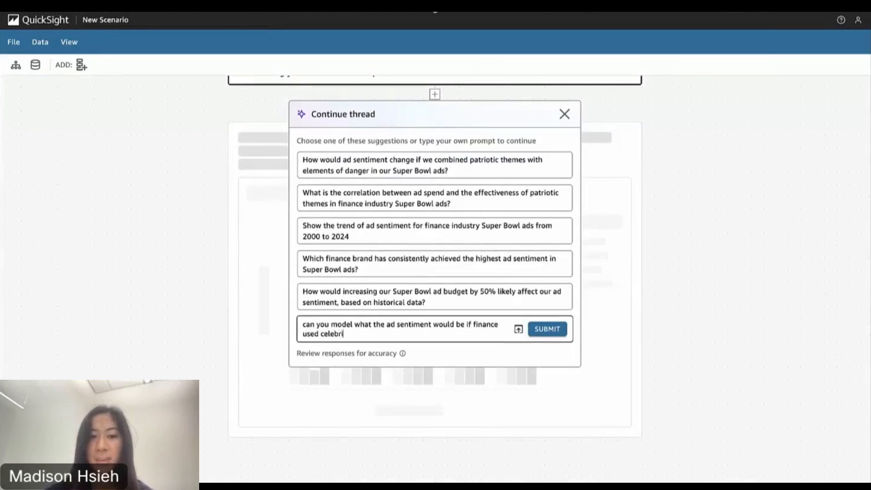
type("ties and")
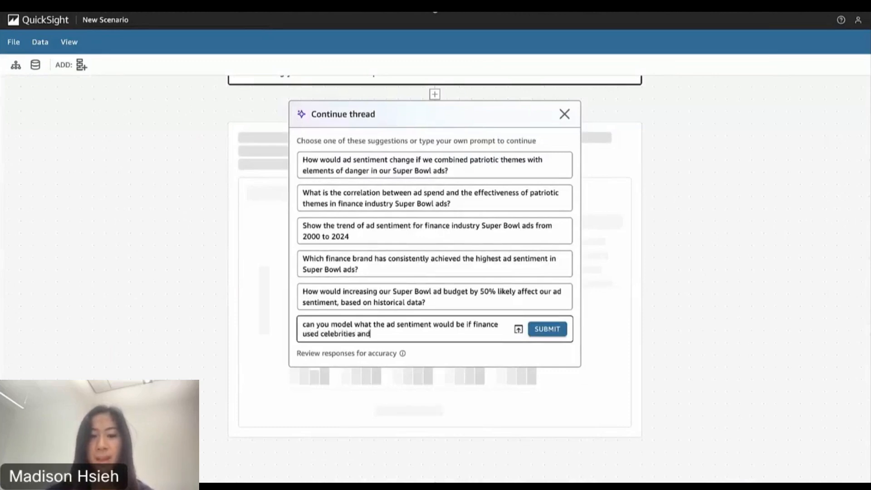
key("BackSpace")
key("BackSpace")
key("BackSpace")
key("BackSpace")
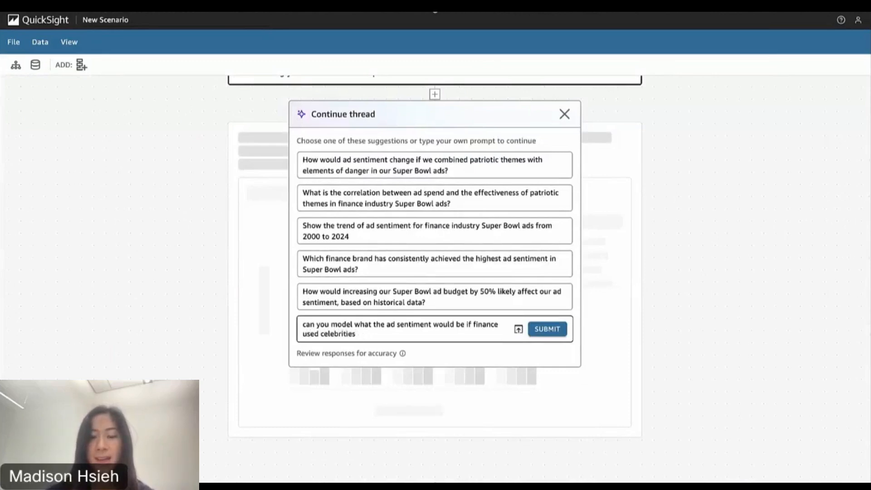
type(", pa")
key("BackSpace")
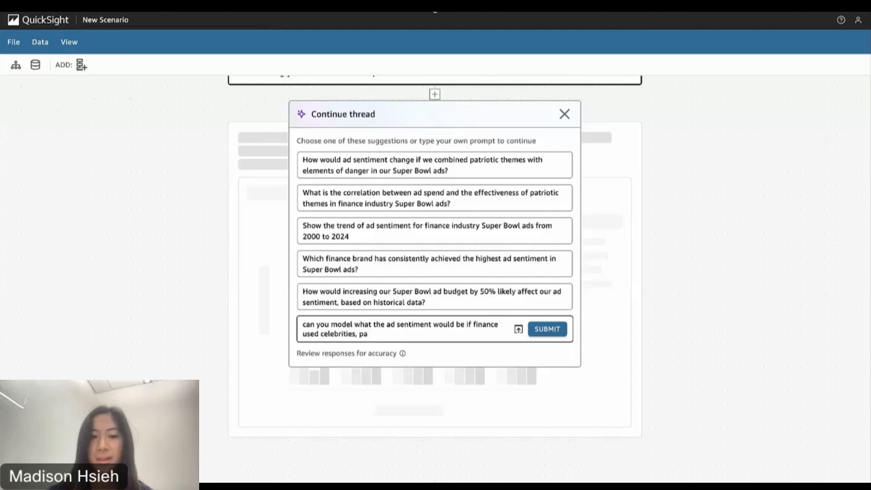
key("BackSpace")
key("BackSpace")
key("BackSpace")
type("and ")
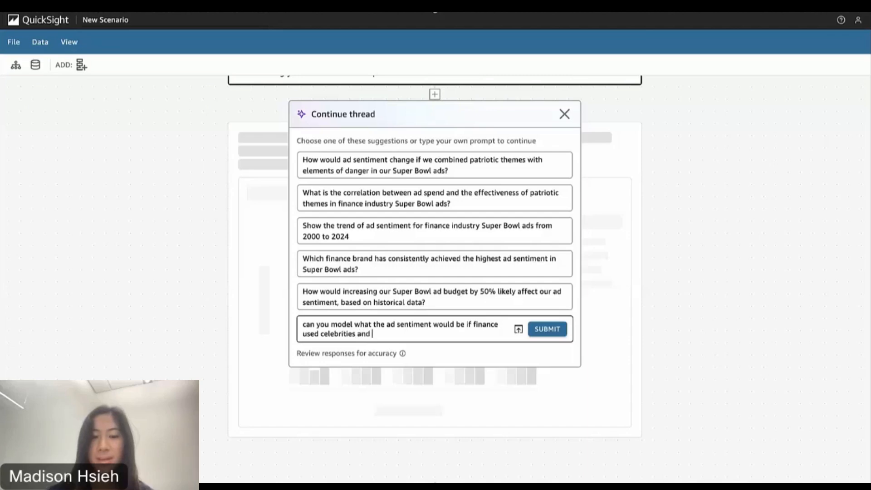
type("patriotic ad ap")
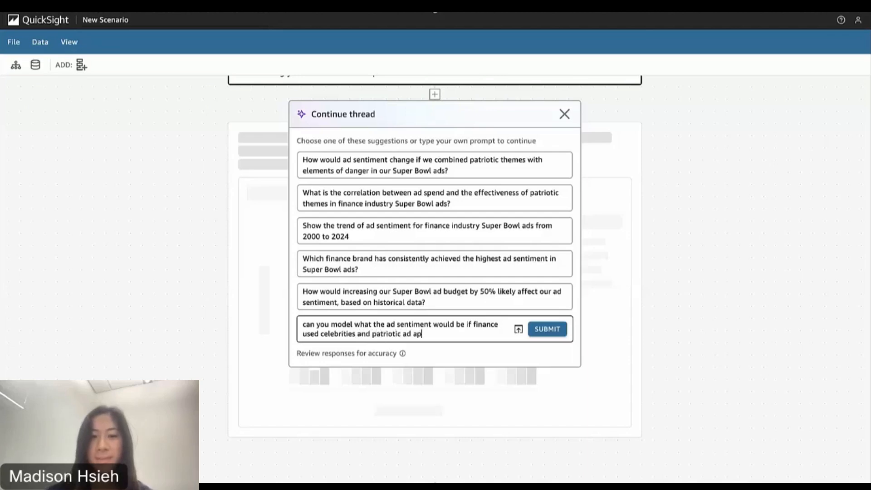
type("peals based on o")
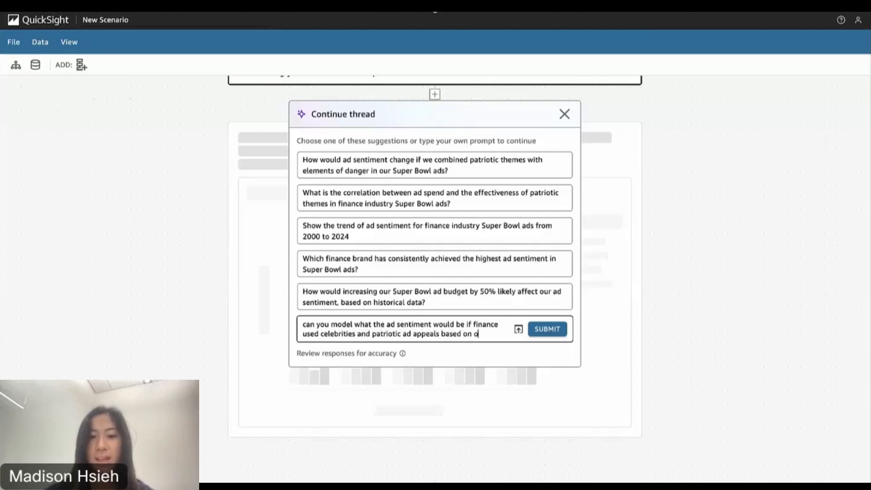
type("ther brands")
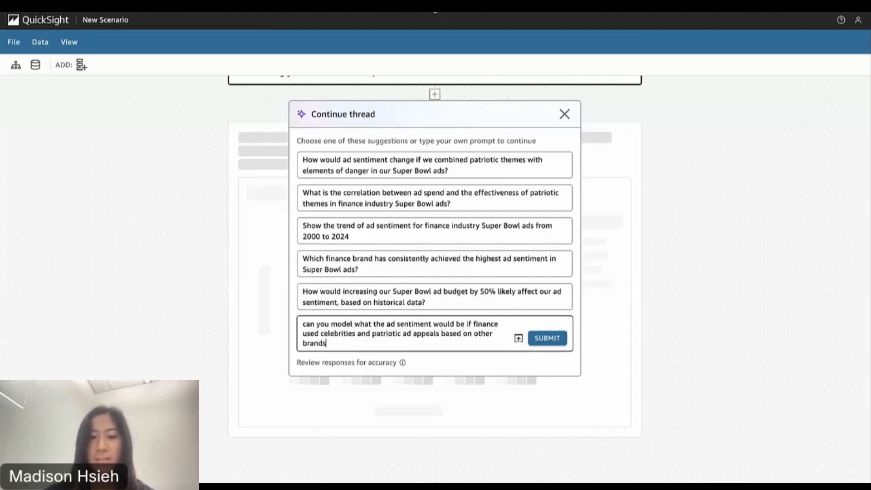
type("' ad sentiment?")
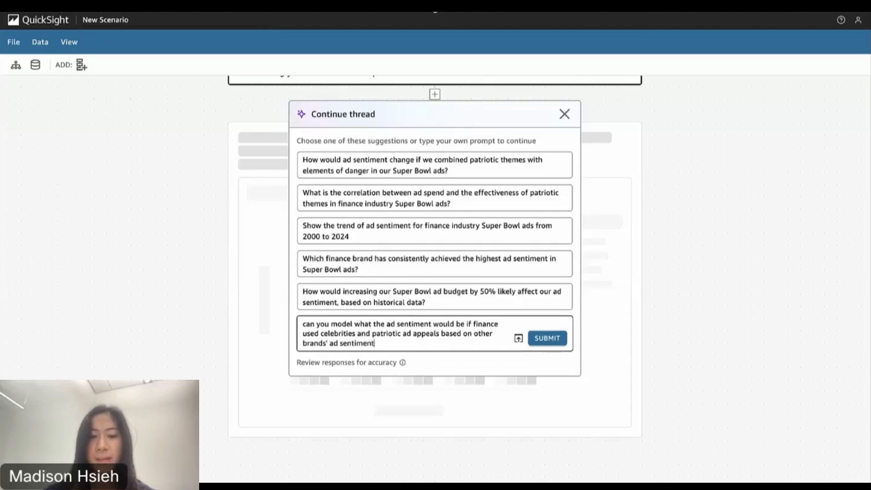
key("Return")
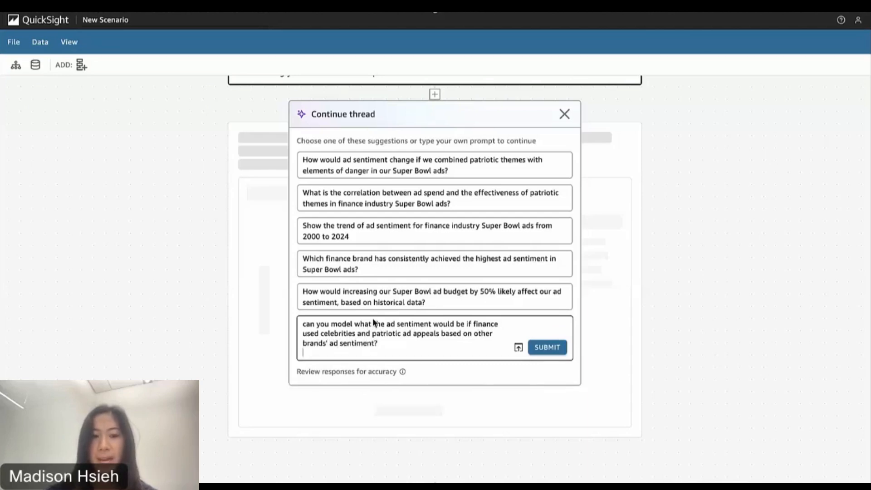
key("BackSpace")
left_click(548, 338)
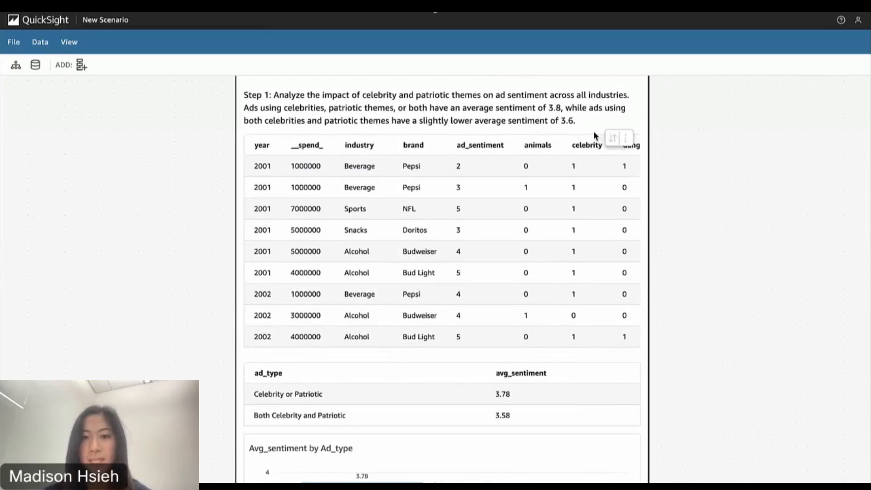
- Review the new block's Step 1 and Step 2 tables and charts comparing sentiment by ad type, including current finance ads versus celebrity and patriotic potential
scroll(679, 323, "down", 1)
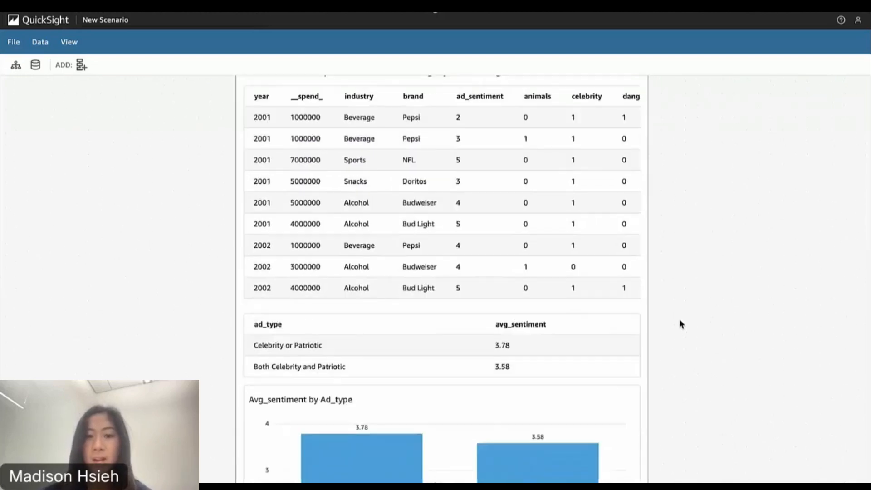
scroll(680, 319, "down", 2)
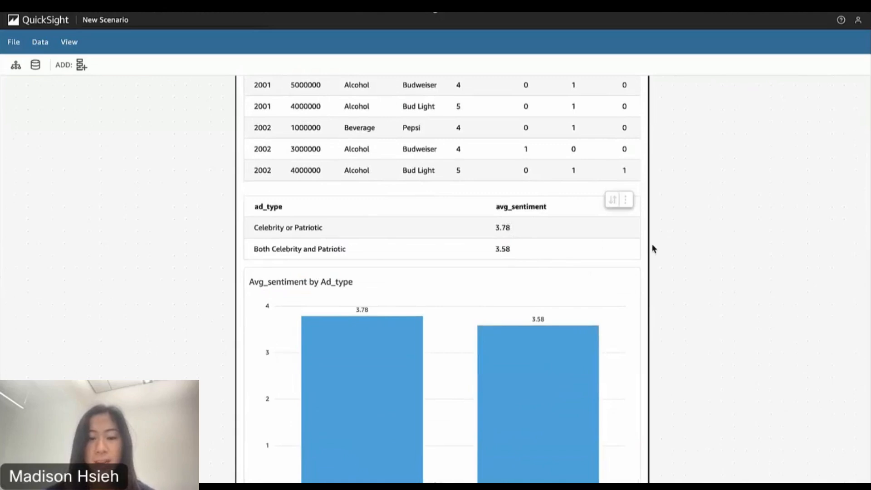
scroll(689, 334, "down", 2)
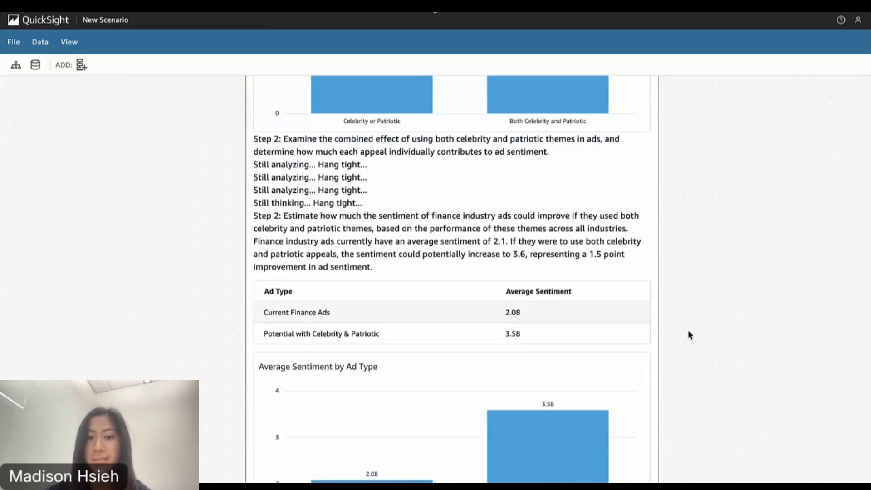
scroll(690, 394, "down", 5)
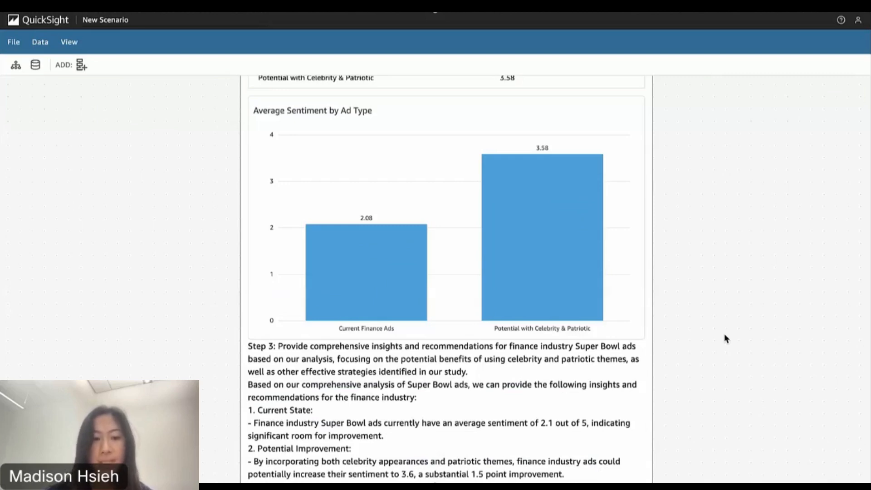
scroll(725, 338, "down", 1)
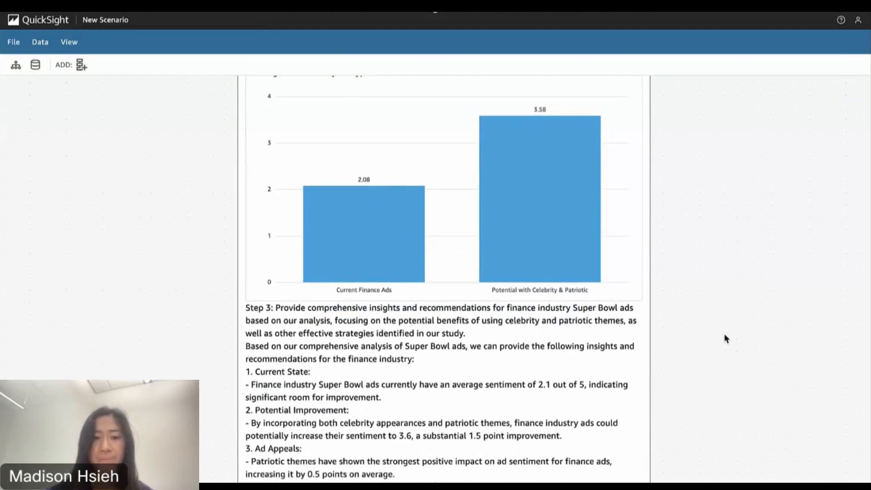
- Read the Step 3 insights on potential improvement, ad appeals and ad spend, and the key recommendations through to the block's closing paragraph
scroll(725, 334, "down", 5)
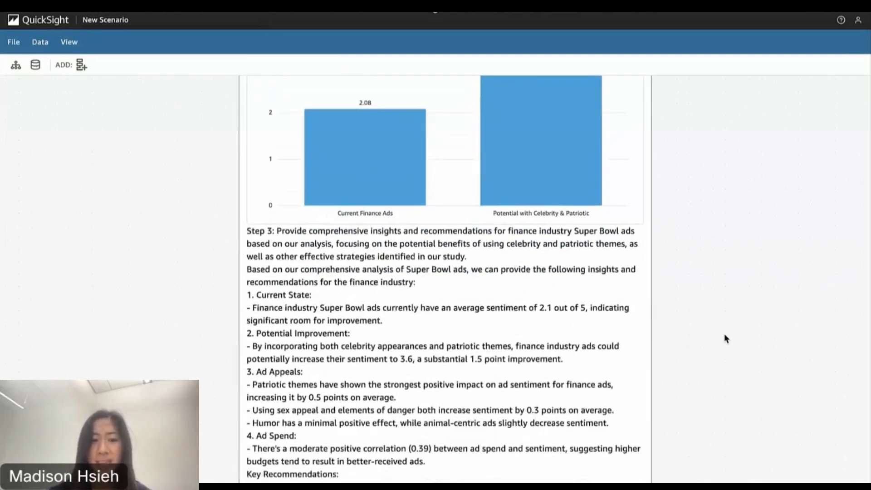
scroll(725, 336, "down", 1)
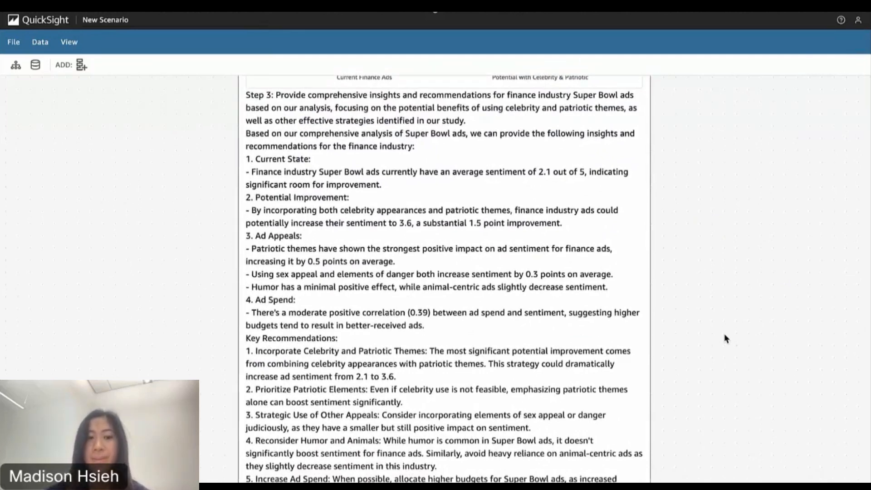
scroll(724, 335, "down", 1)
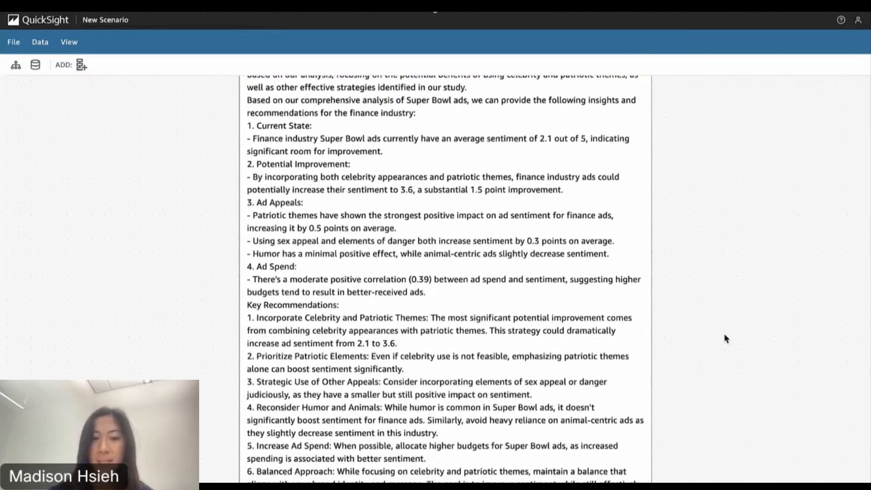
scroll(725, 339, "down", 1)
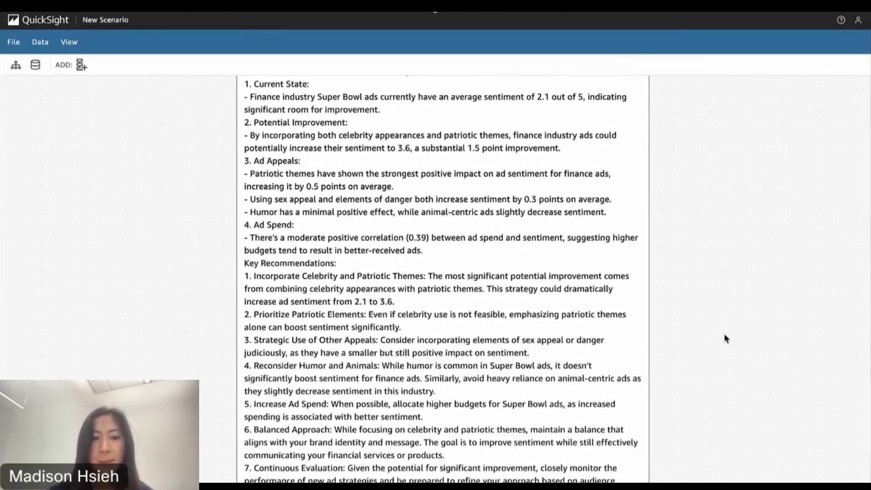
scroll(726, 317, "down", 1)
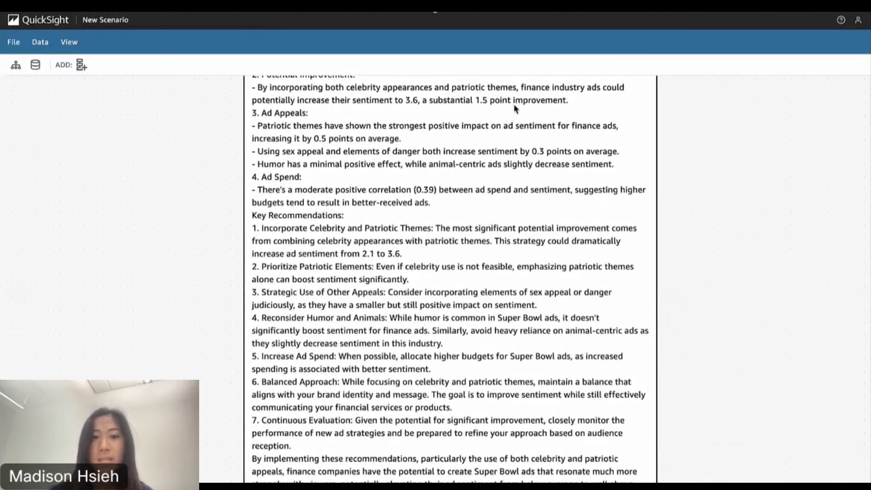
scroll(491, 199, "down", 1)
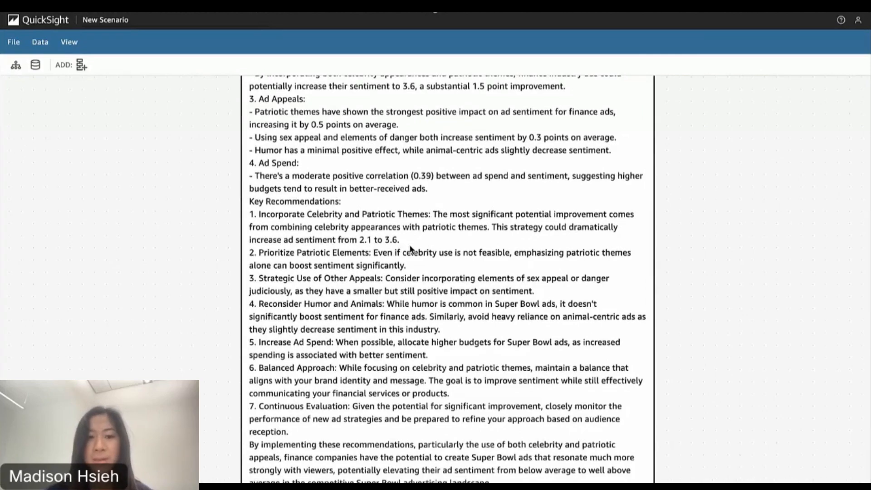
scroll(416, 361, "down", 3)
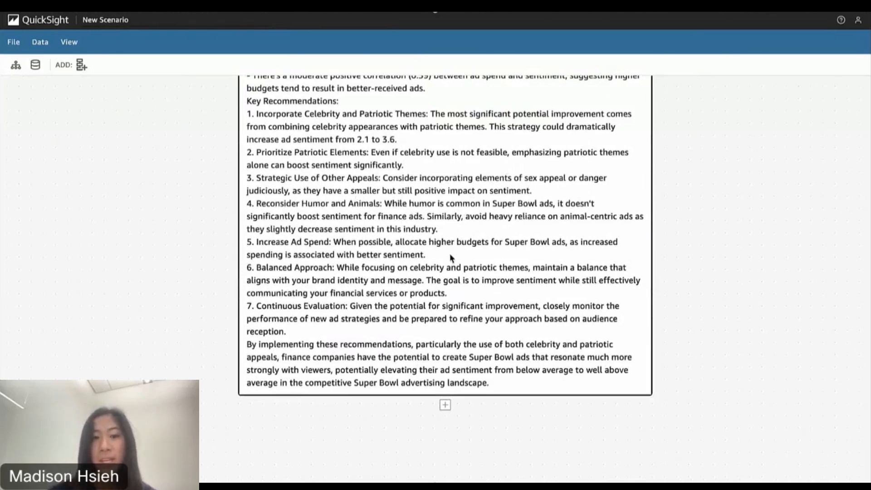
scroll(450, 255, "down", 1)
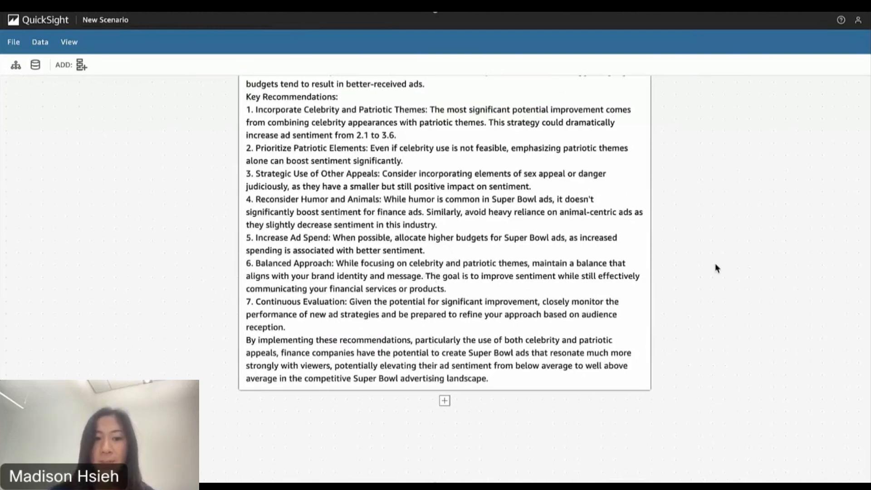
- Return to the start of the ad appeals block for finance Super Bowl ads and close its Modify block pane
scroll(716, 267, "up", 15)
scroll(716, 268, "up", 20)
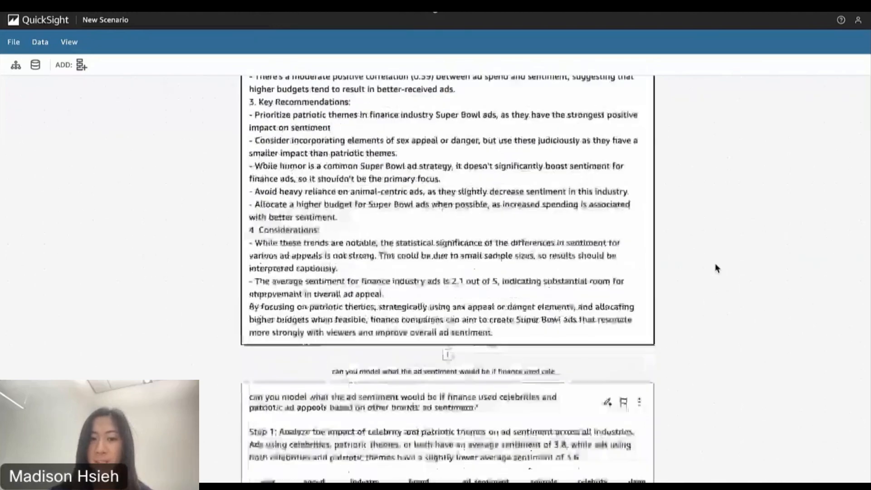
scroll(716, 267, "up", 10)
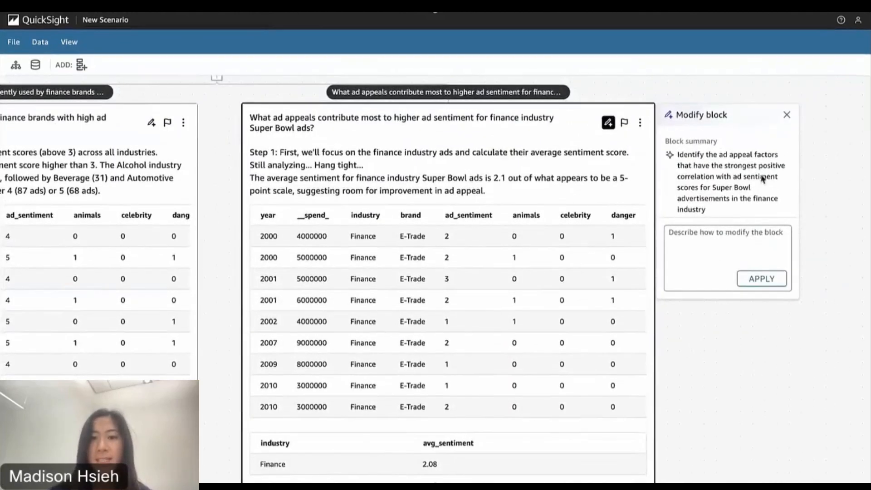
left_click(787, 115)
scroll(680, 103, "up", 1)
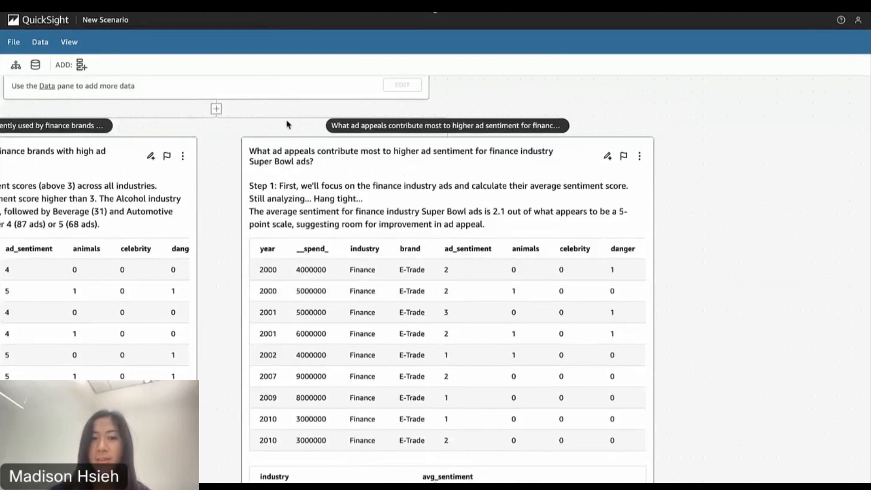
- Start a new thread from the scenario's data with "If finance increased their spending on ads by $3 million, how much would ad sentiment change?"
left_click(216, 109)
left_click(390, 329)
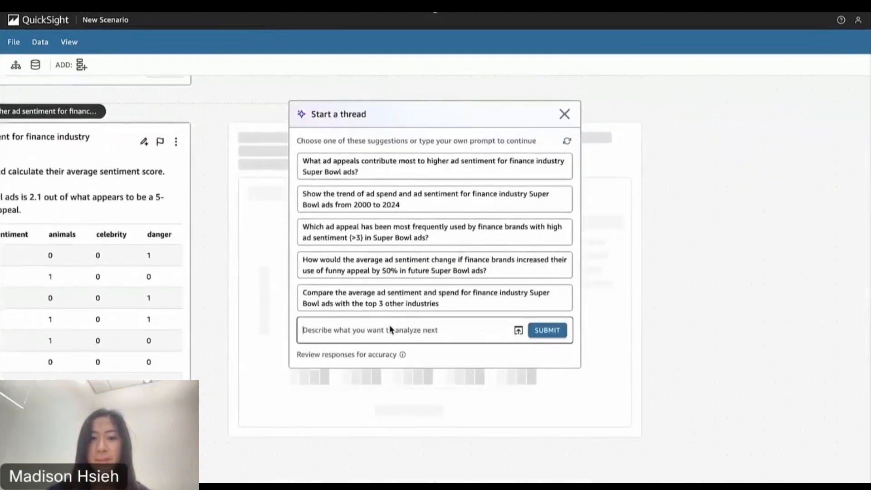
type("If f")
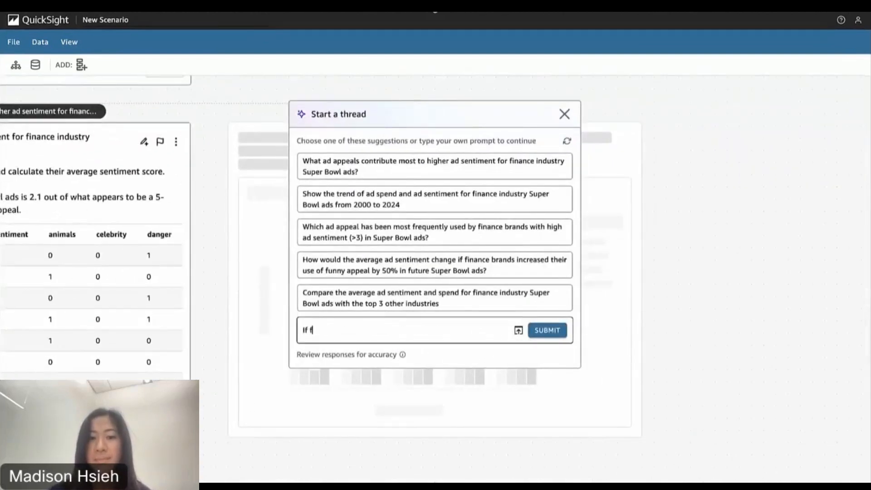
type("inance ")
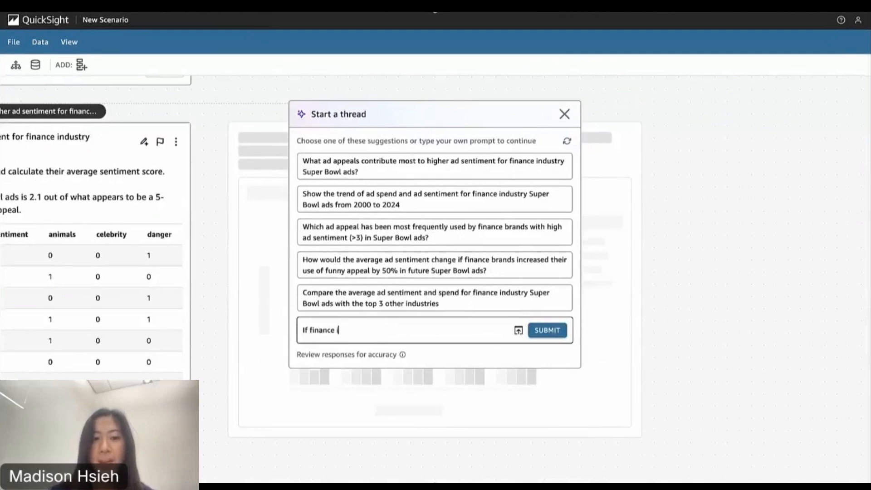
type("increased th")
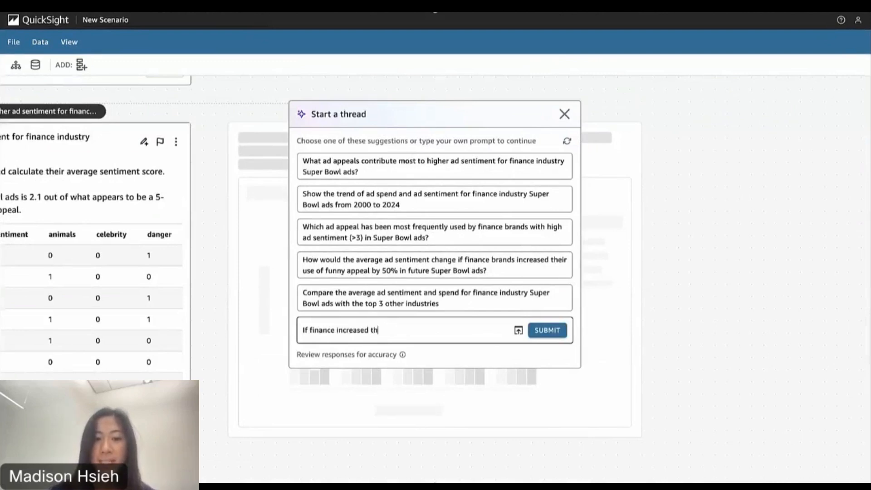
type("eir spending on")
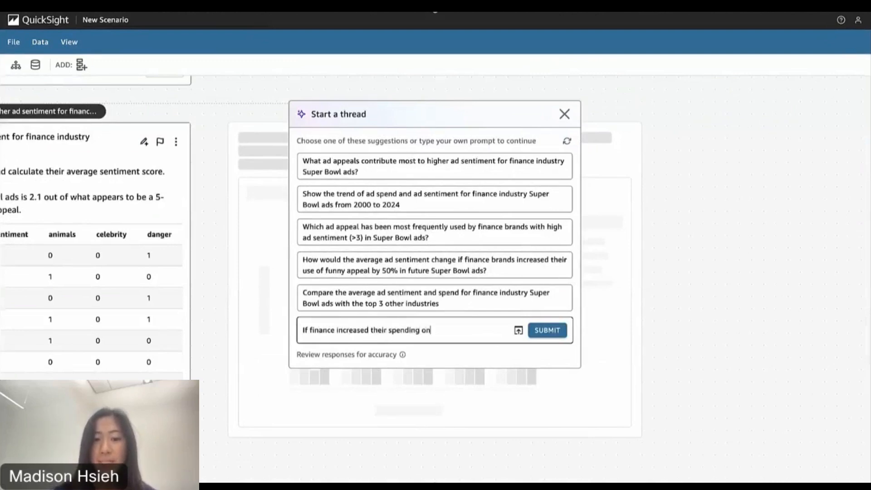
type(" ads ")
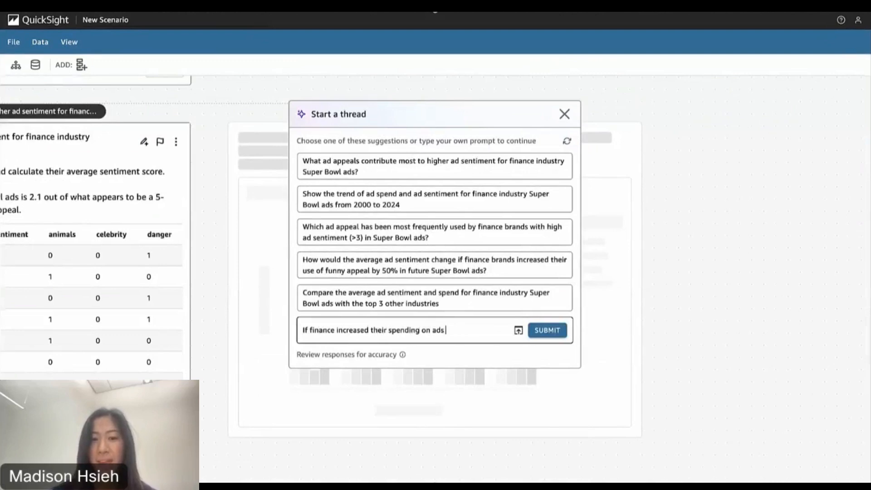
type("by$")
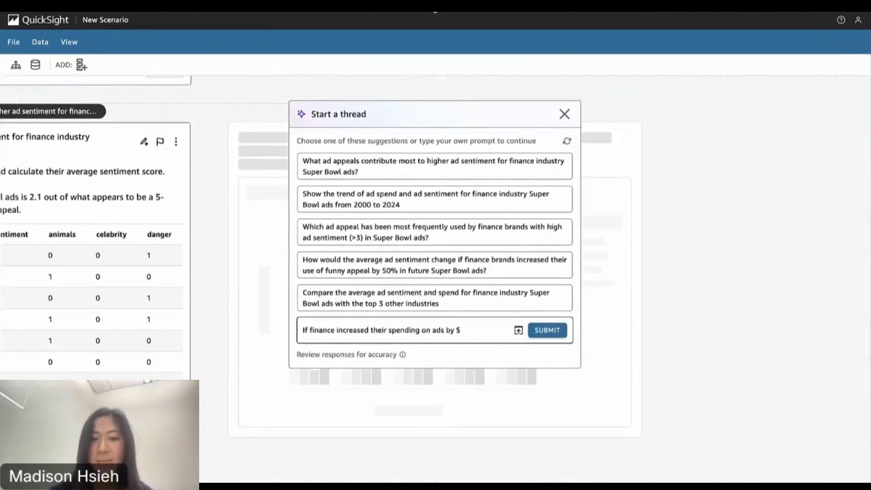
type("3 million")
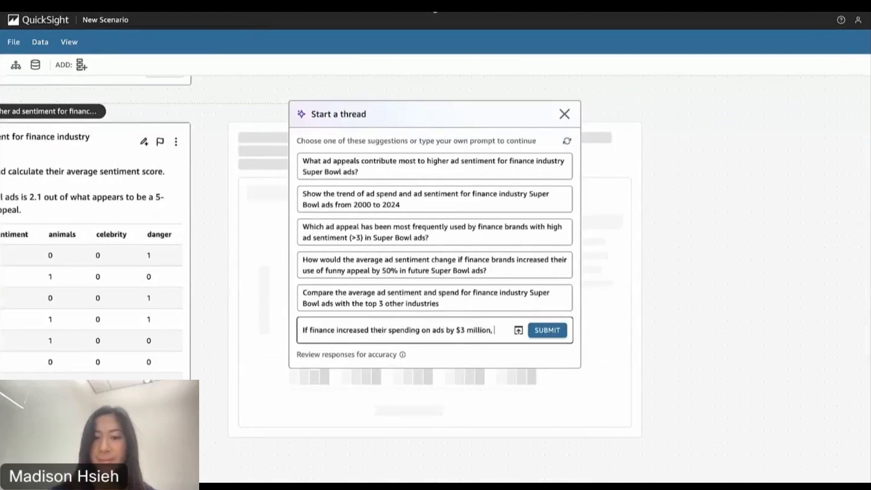
type(", how much")
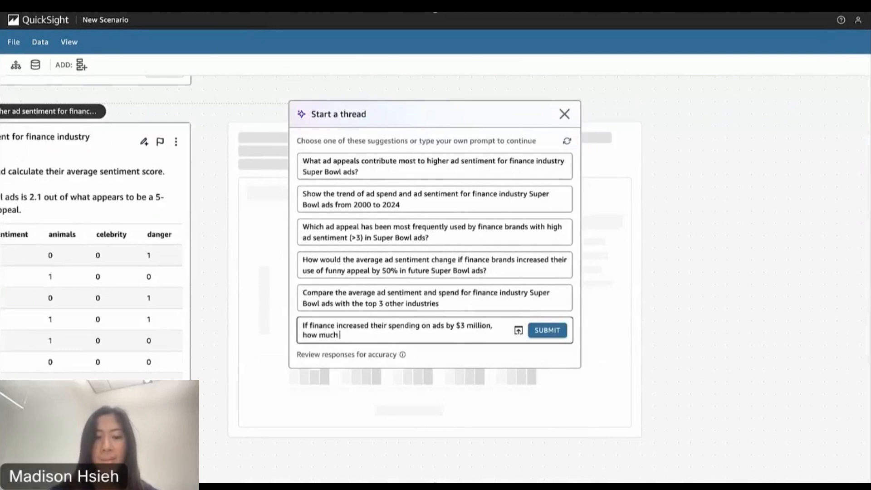
type(" would ad ")
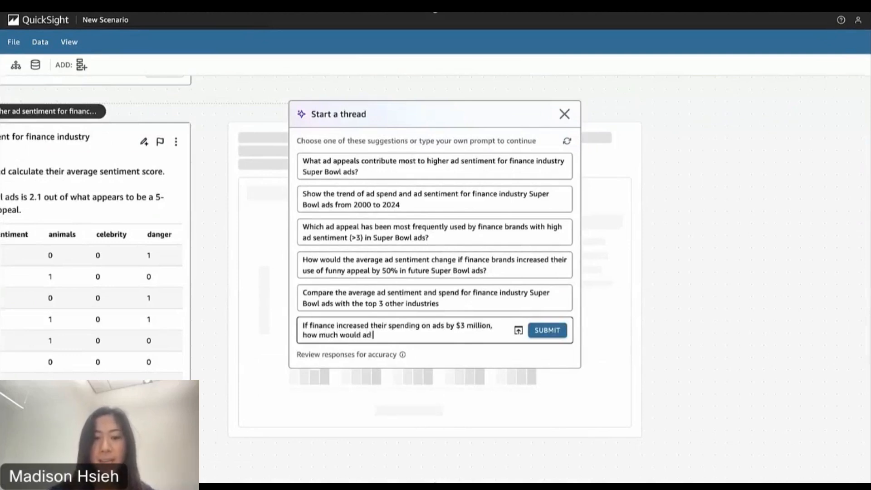
type("setnntiment")
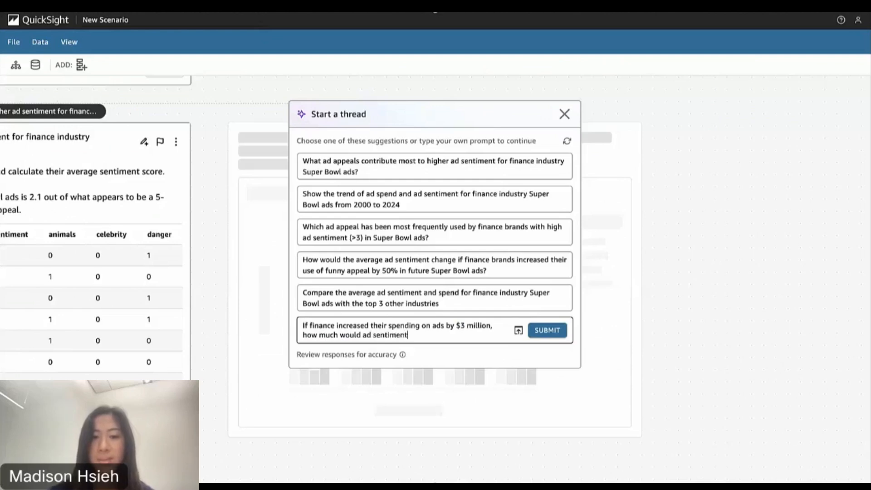
type(" change?")
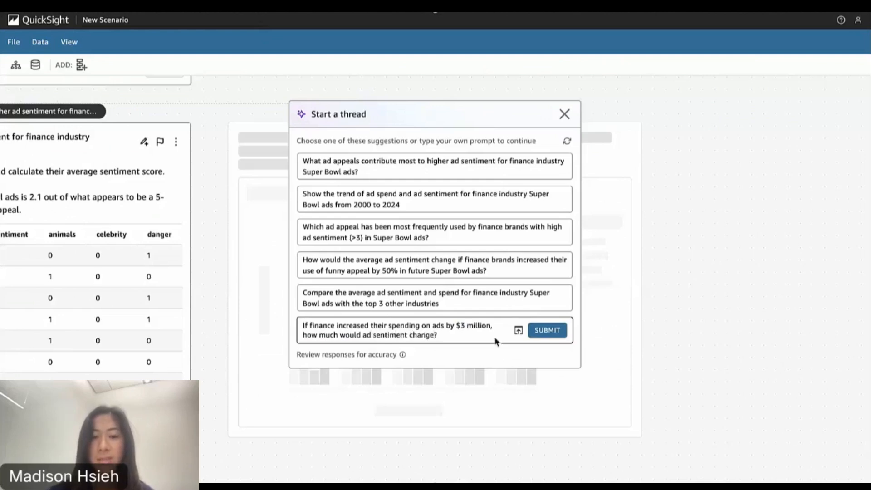
left_click(548, 331)
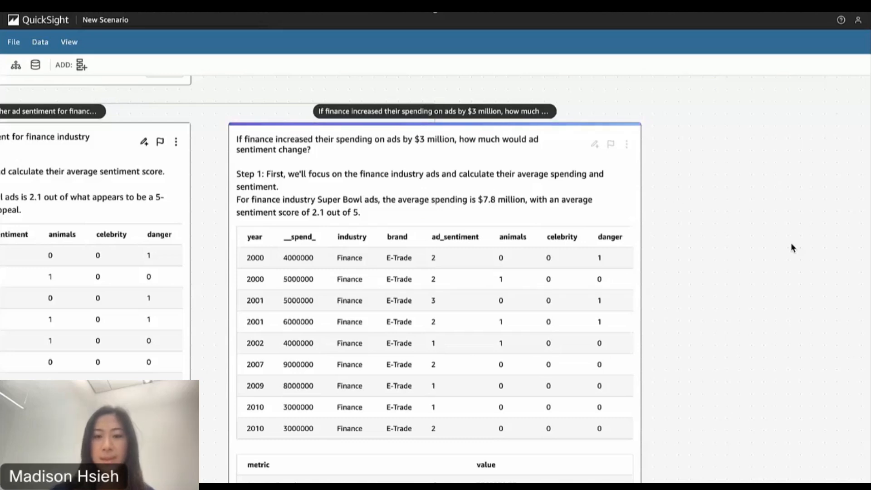
- Review the new block's Step 1 average spend and sentiment tables and the Step 2 scatter plot and correlation of ad spend against sentiment
scroll(754, 293, "down", 2)
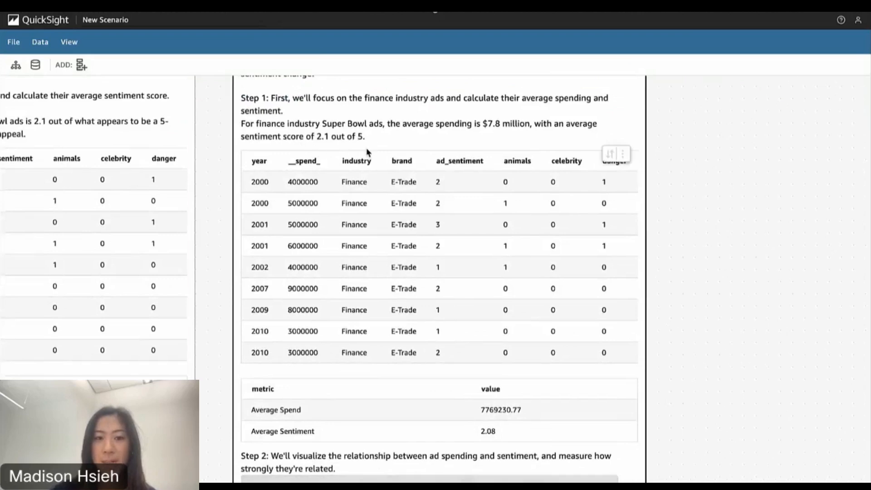
scroll(677, 393, "down", 3)
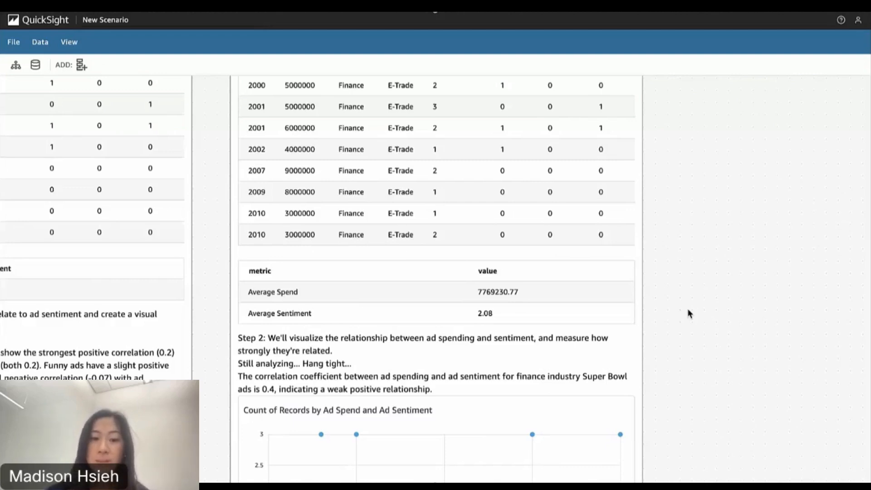
scroll(688, 313, "down", 5)
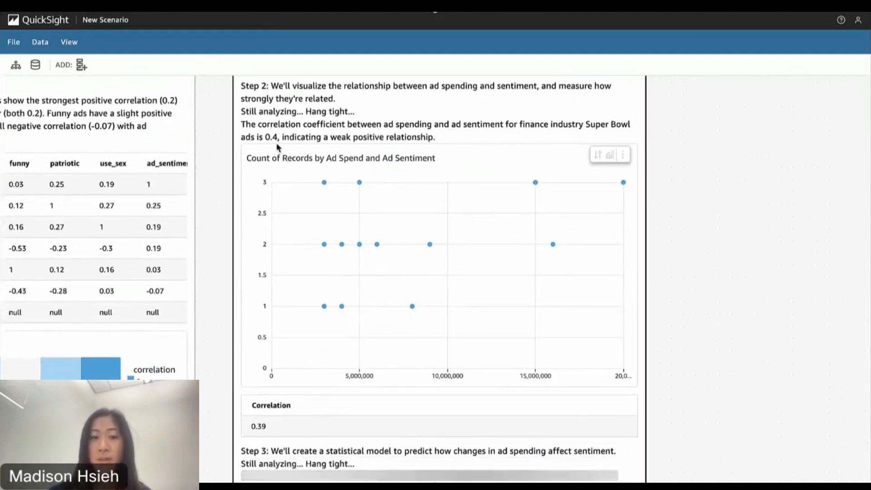
- Examine the Step 3 regression table, the predicted sentiment for the highest-spend points, and the Step 4 text through to the block's end
scroll(665, 352, "down", 3)
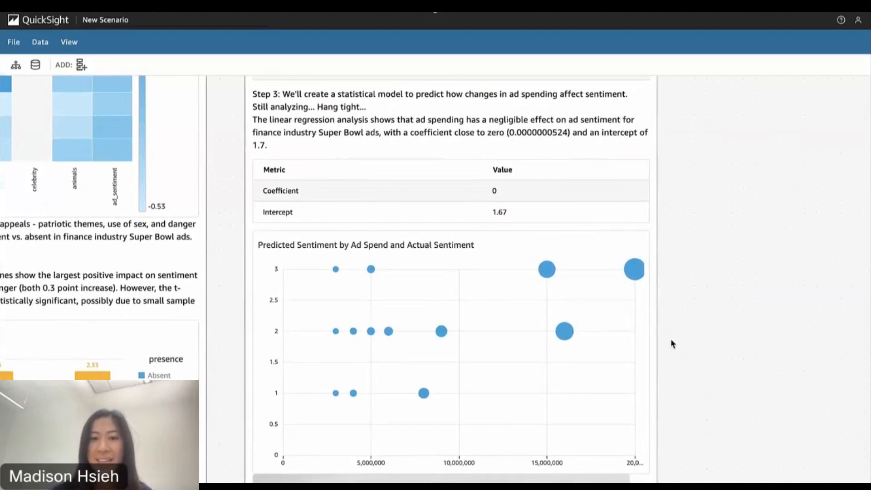
scroll(671, 339, "down", 2)
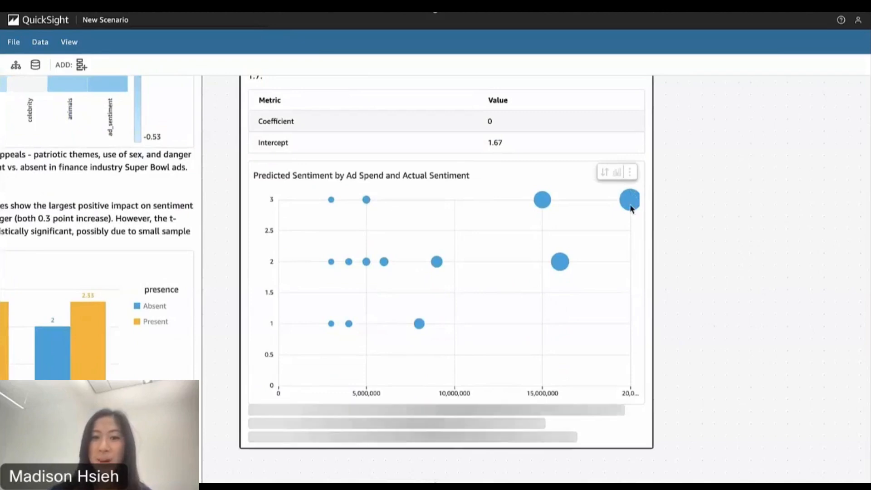
mouse_move(631, 203)
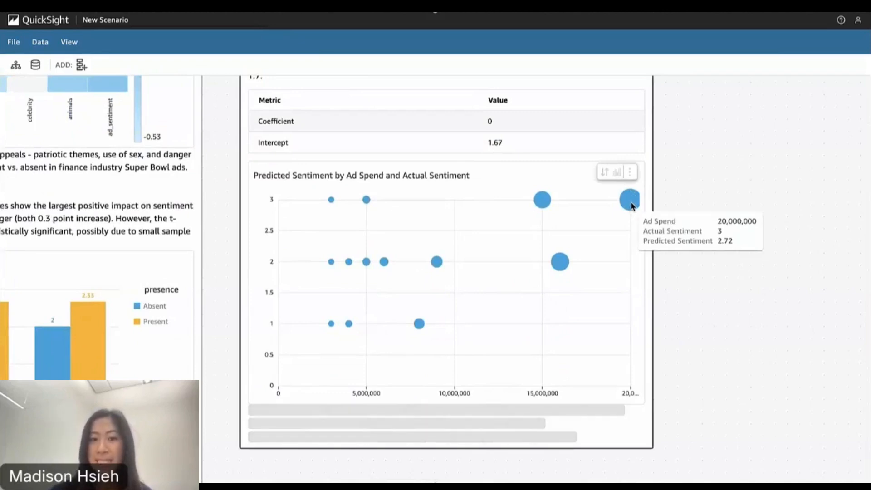
mouse_move(541, 205)
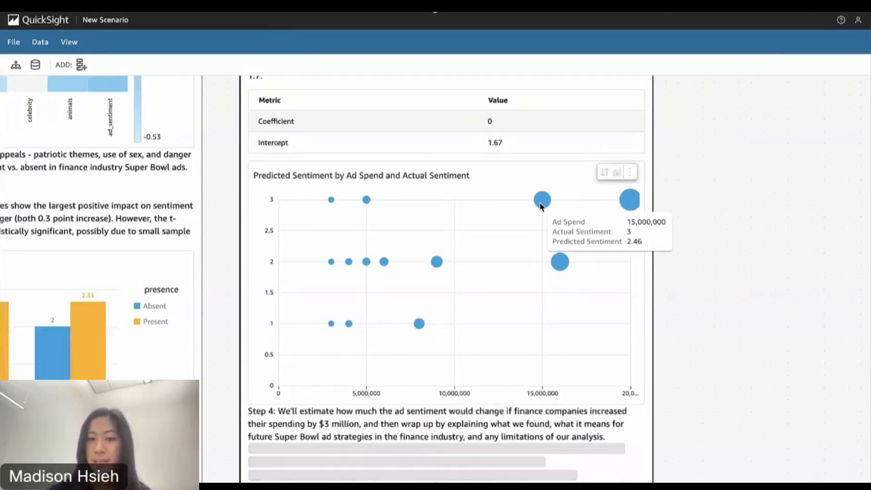
mouse_move(561, 266)
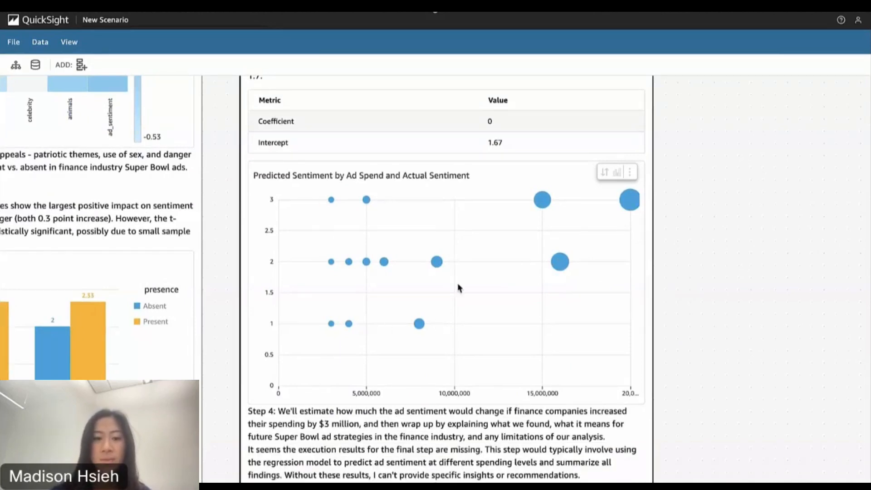
scroll(739, 408, "down", 6)
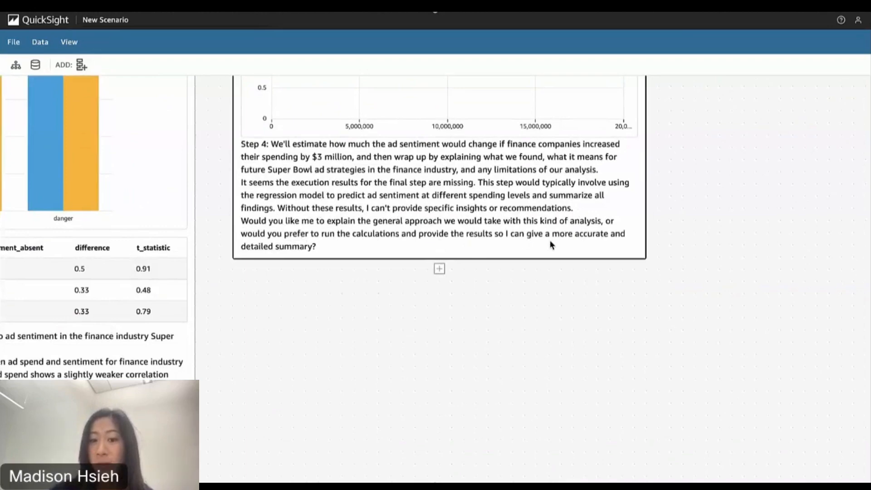
- Continue the $3 million spending thread with the prompt "can you run a general approach to see this analysis?"
left_click(439, 269)
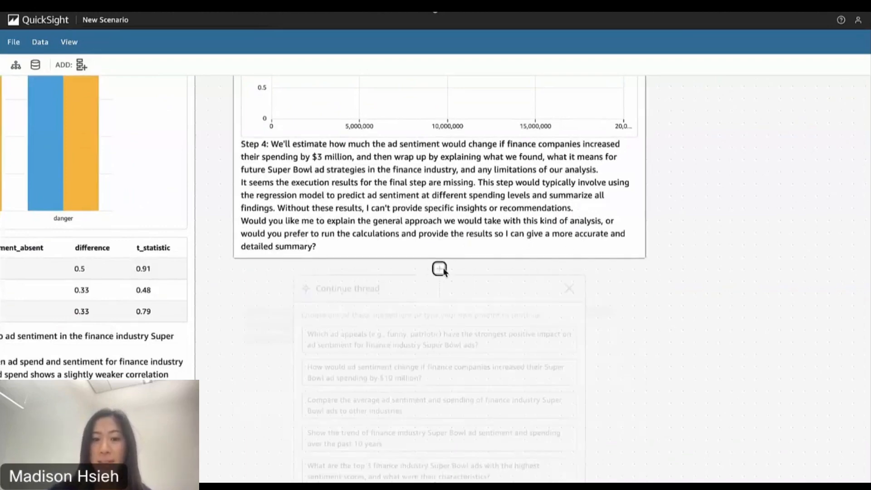
type("can y")
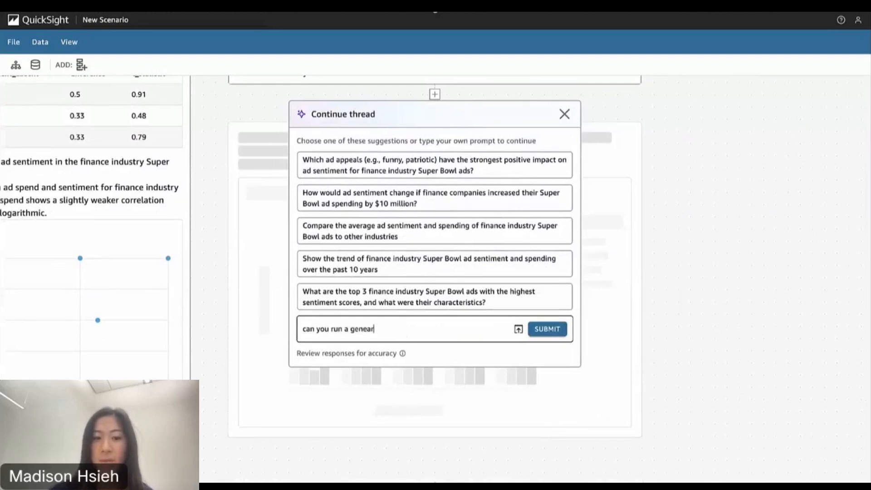
type("ou run a general")
scroll(651, 317, "up", 2)
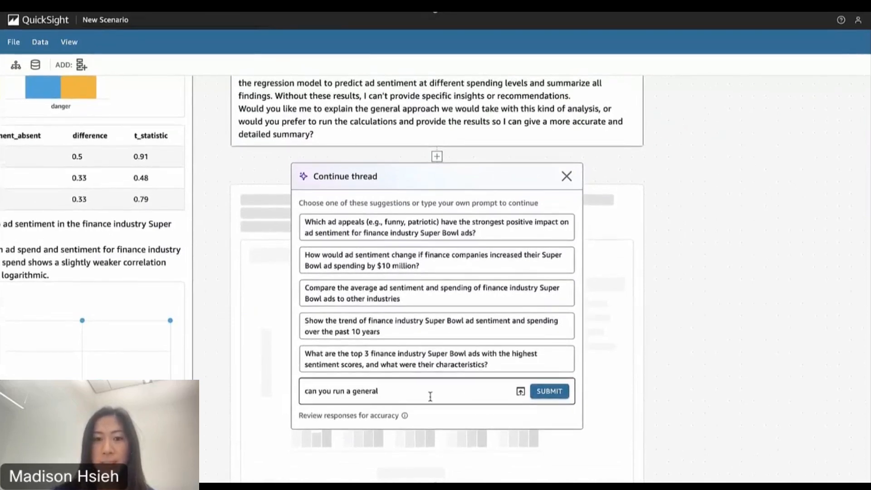
type("approach to see this anal")
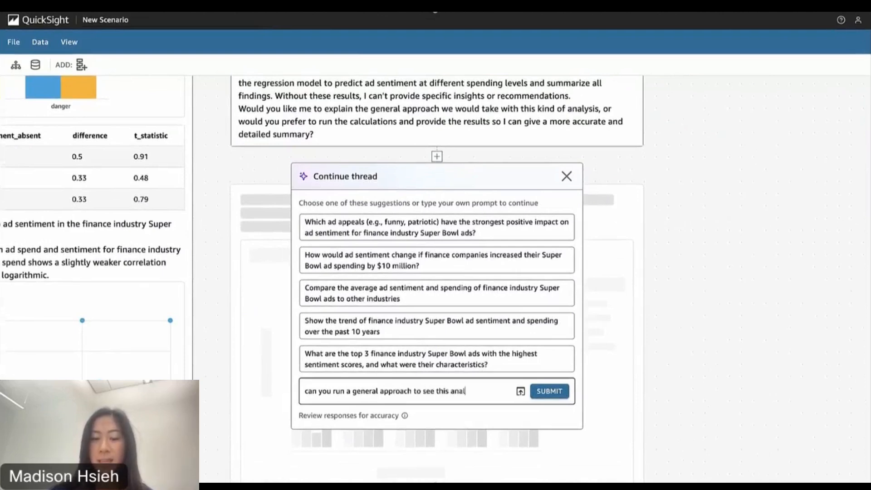
type("ysis?")
key("shift+Return")
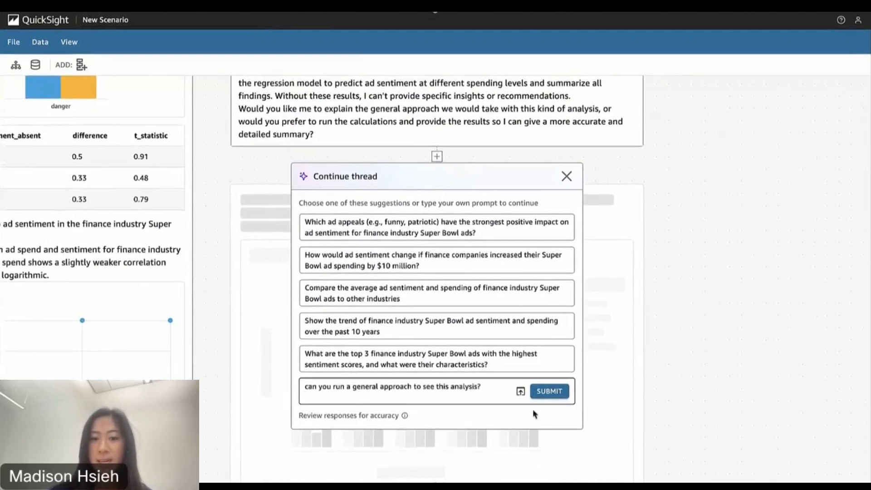
left_click(549, 391)
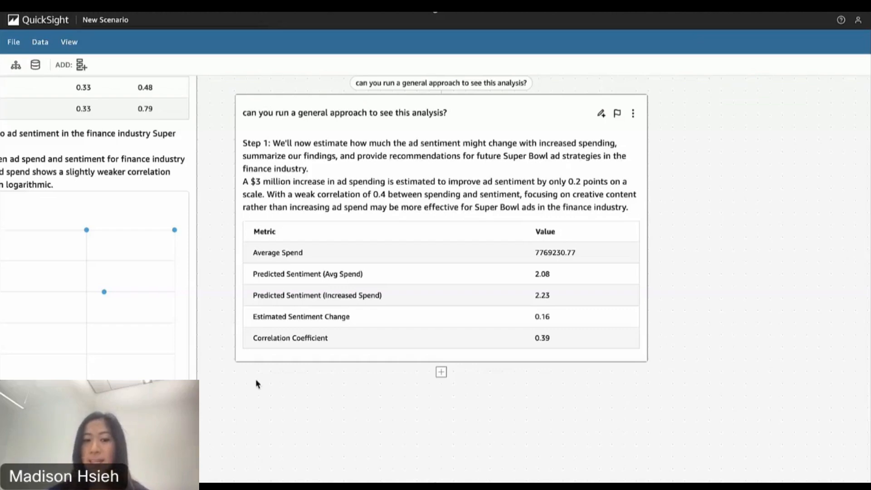
- Revisit the neighbouring ad appeals block's Step 4 spend charts and Step 5 summary of ad appeals, ad spend and key recommendations
scroll(255, 379, "left", 5)
scroll(257, 384, "left", 2)
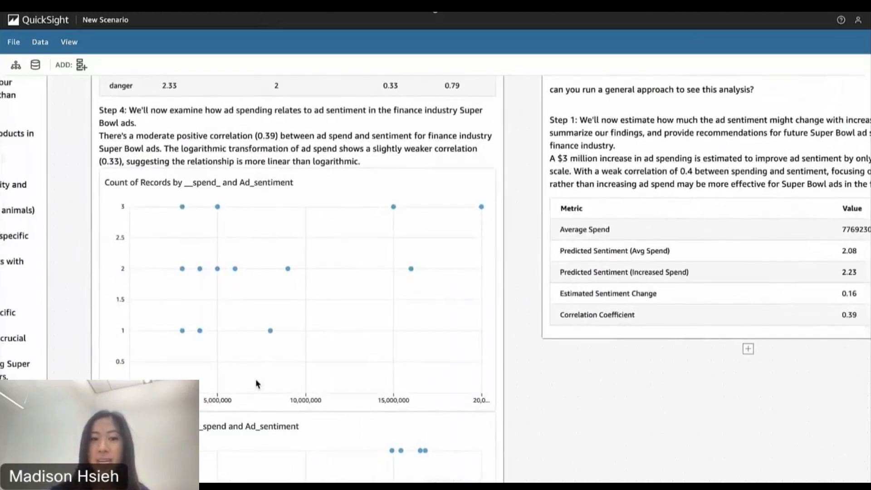
scroll(257, 384, "down", 10)
scroll(257, 383, "down", 5)
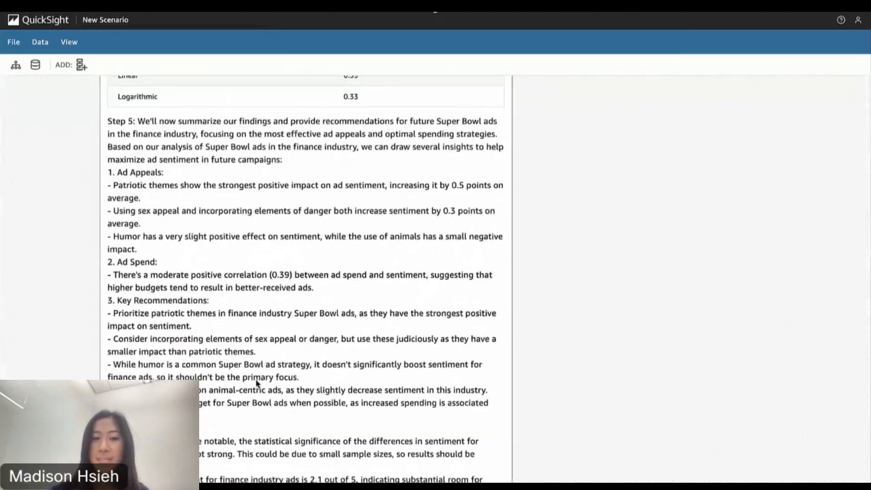